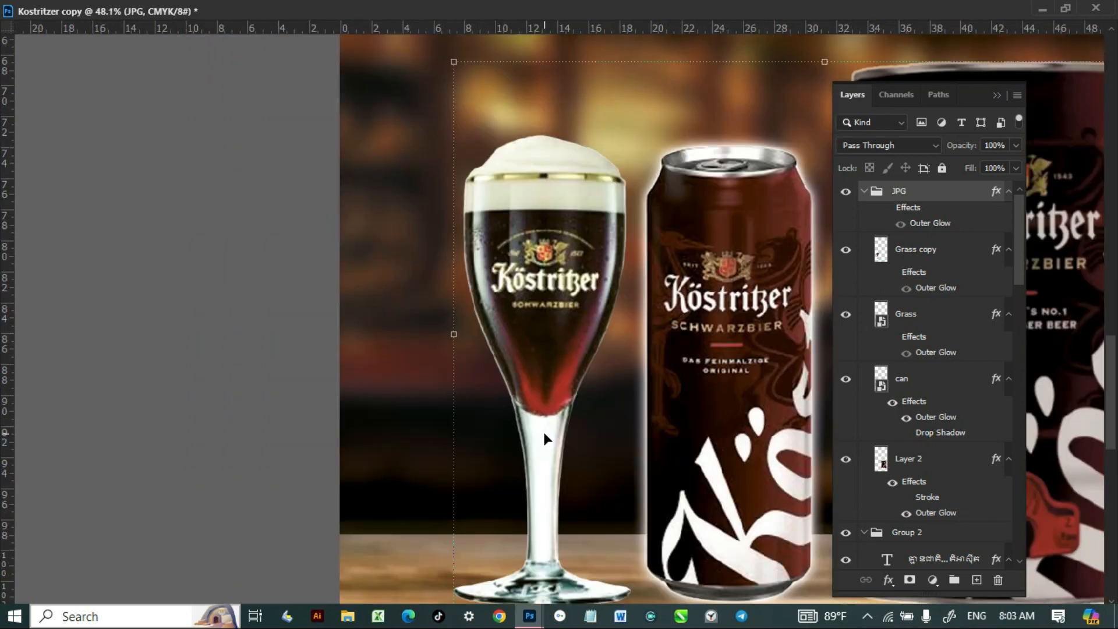
# Examine the edges of the beer glass and can on the poster up close.
pyautogui.click(229, 340)
pyautogui.scroll(5, 598, 322)
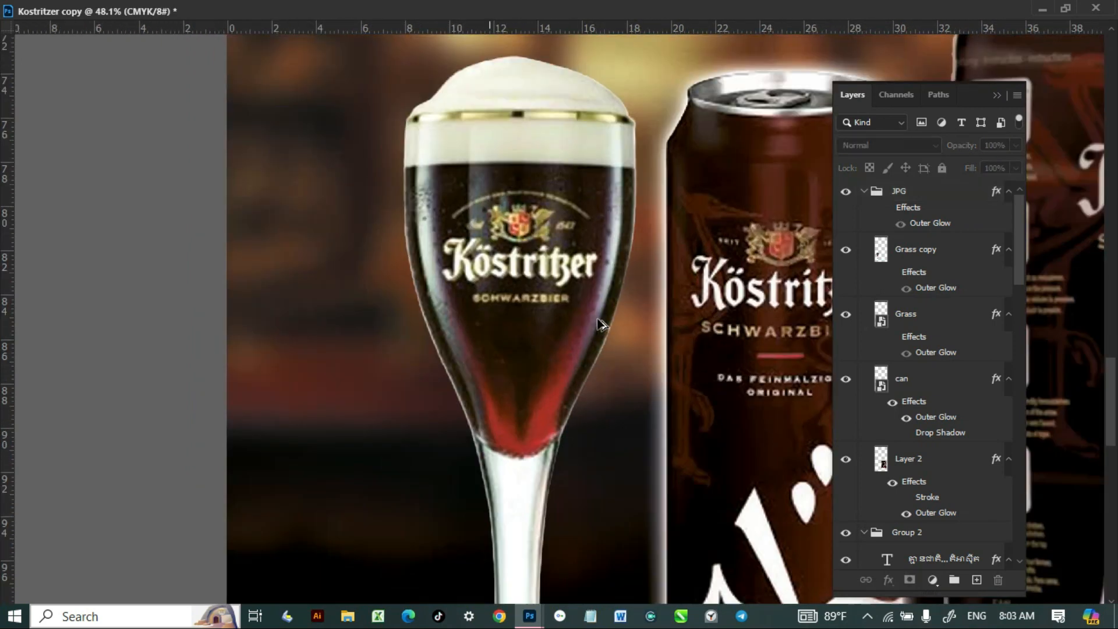
pyautogui.scroll(-3, 593, 322)
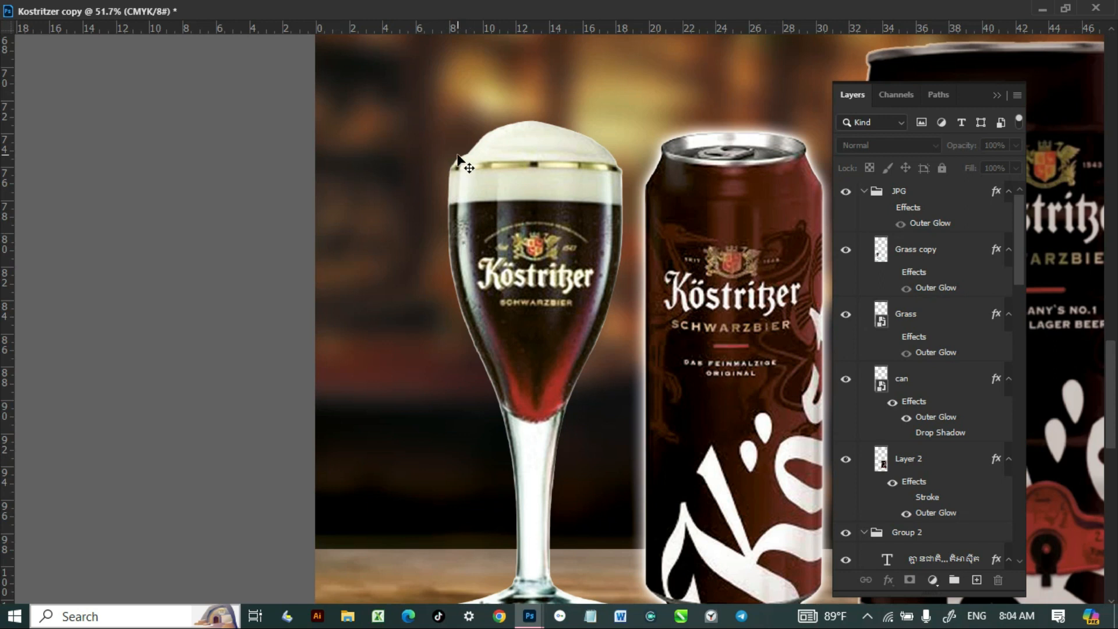
pyautogui.scroll(-3, 457, 168)
pyautogui.scroll(-2, 629, 285)
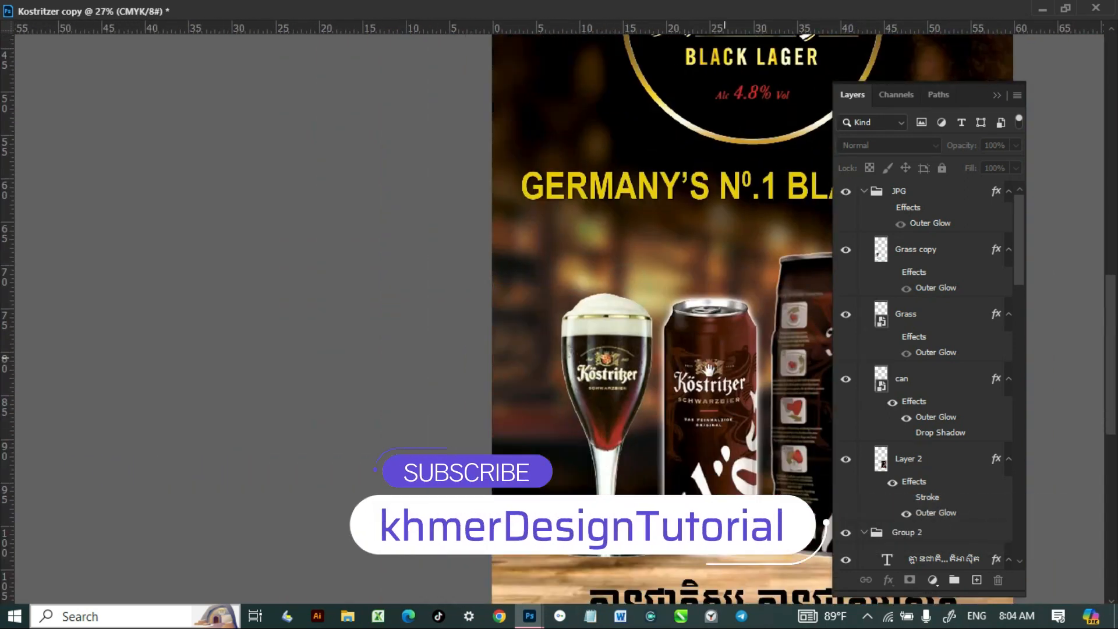
pyautogui.scroll(5, 536, 395)
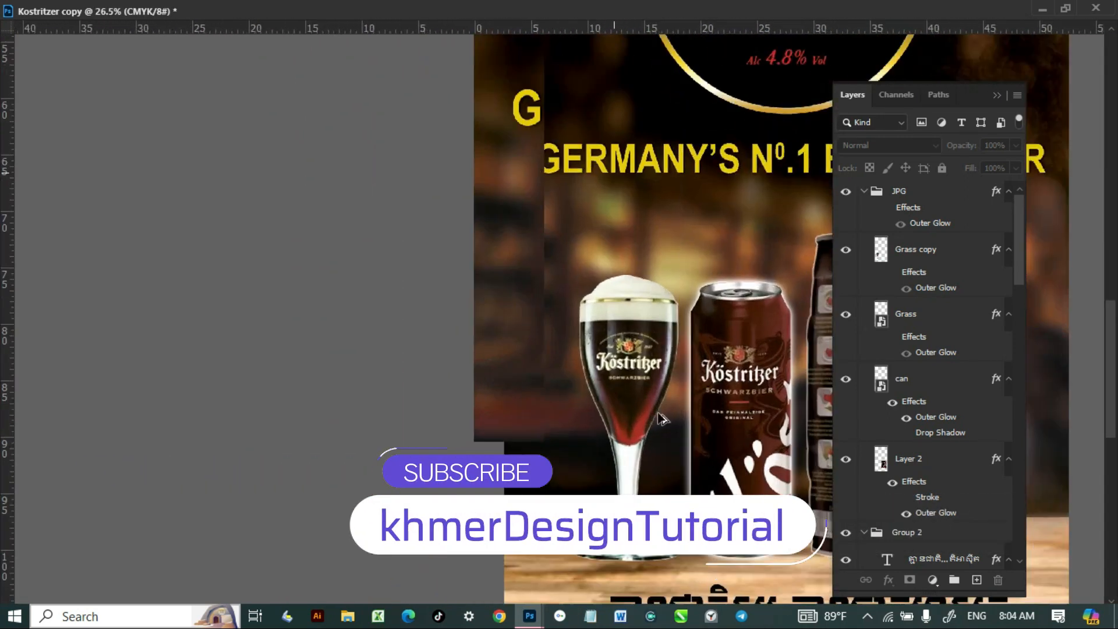
pyautogui.scroll(2, 640, 401)
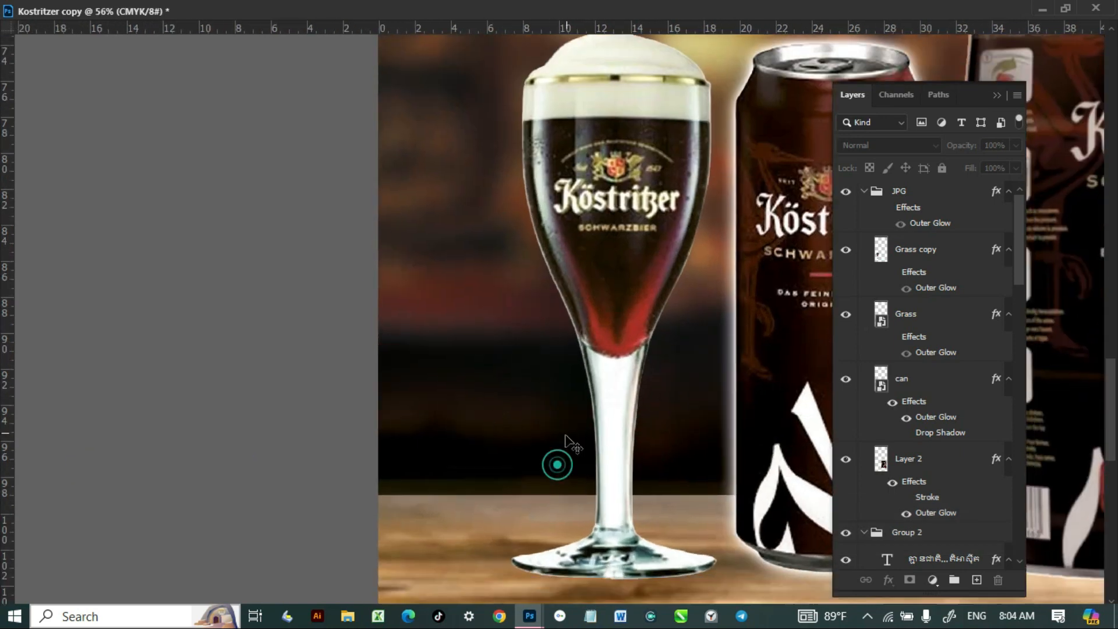
pyautogui.moveTo(604, 374); pyautogui.dragTo(598, 380)
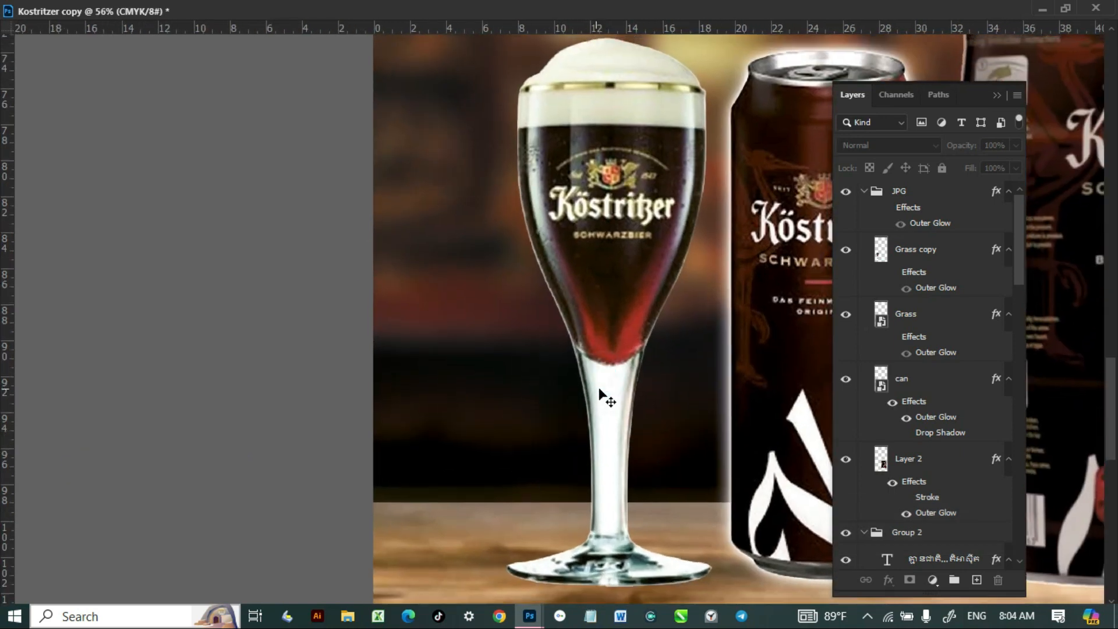
pyautogui.moveTo(768, 387)
pyautogui.mouseDown()
pyautogui.moveTo(740, 399)
pyautogui.moveTo(751, 384)
pyautogui.mouseUp()
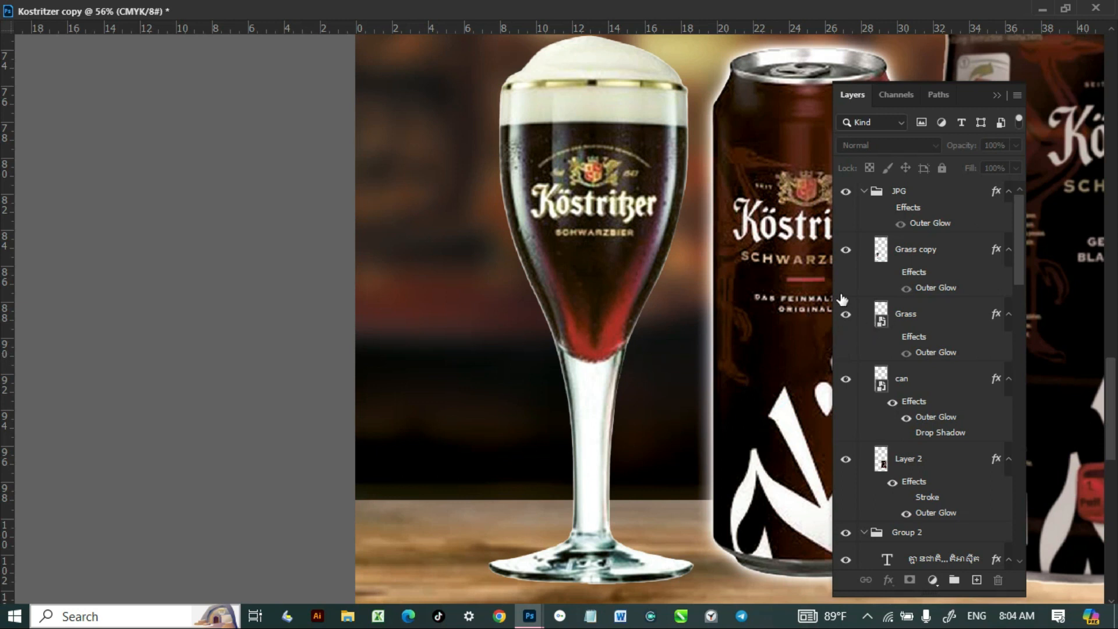
pyautogui.scroll(-5, 491, 173)
# Open the contents of the Grass smart object layer for editing and deselect its layers.
pyautogui.moveTo(534, 198); pyautogui.dragTo(500, 248)
pyautogui.click(501, 248)
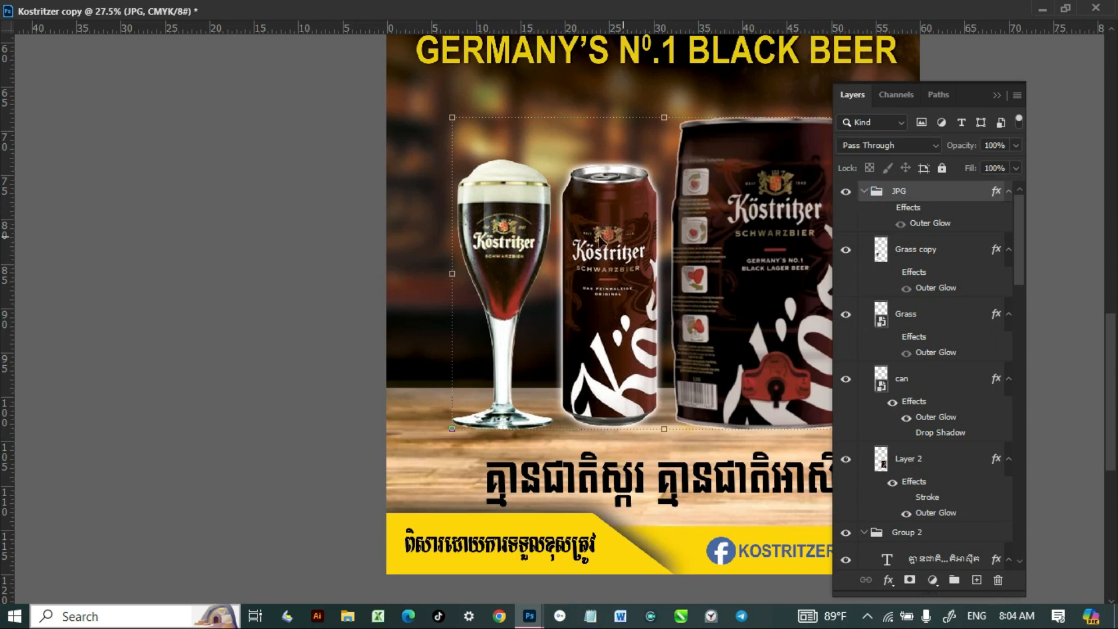
pyautogui.click(248, 189)
pyautogui.click(484, 209)
pyautogui.click(896, 313)
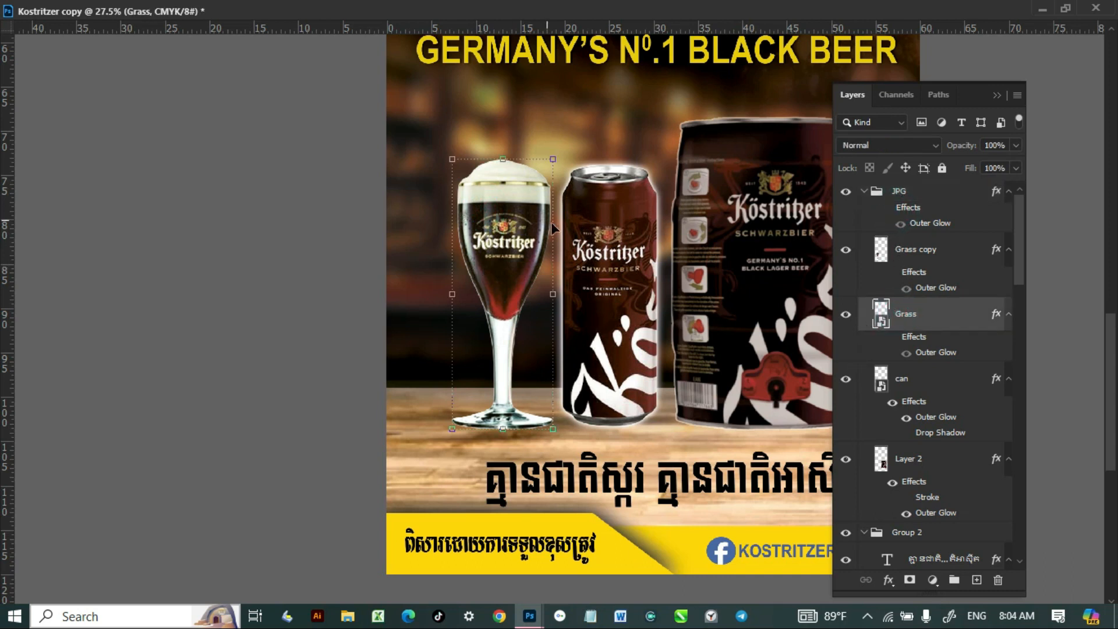
pyautogui.rightClick(932, 319)
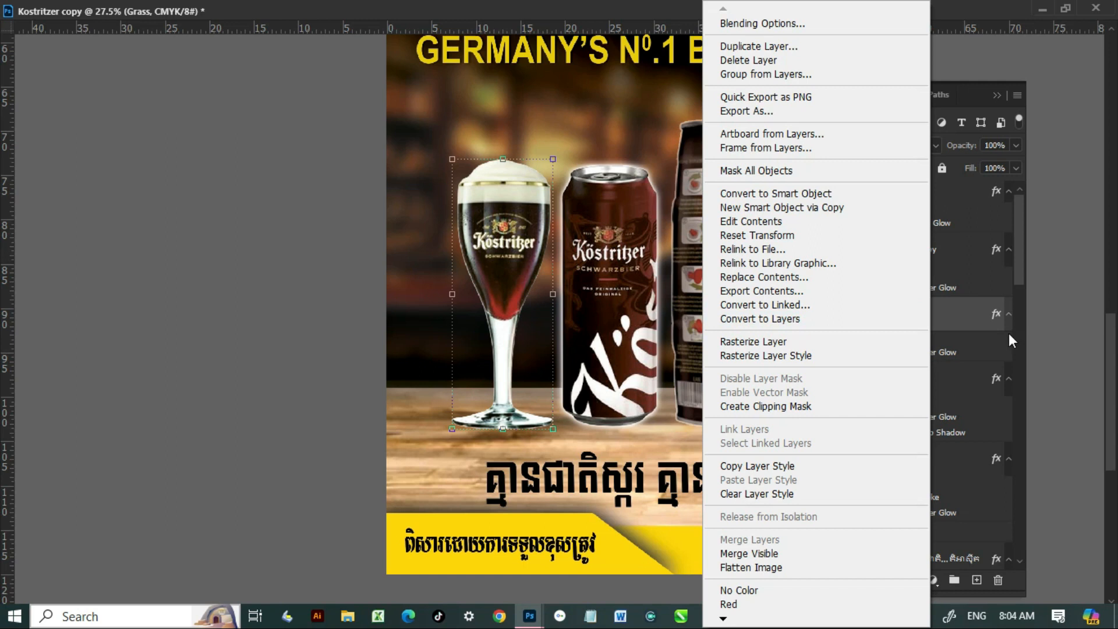
pyautogui.click(984, 328)
pyautogui.rightClick(883, 323)
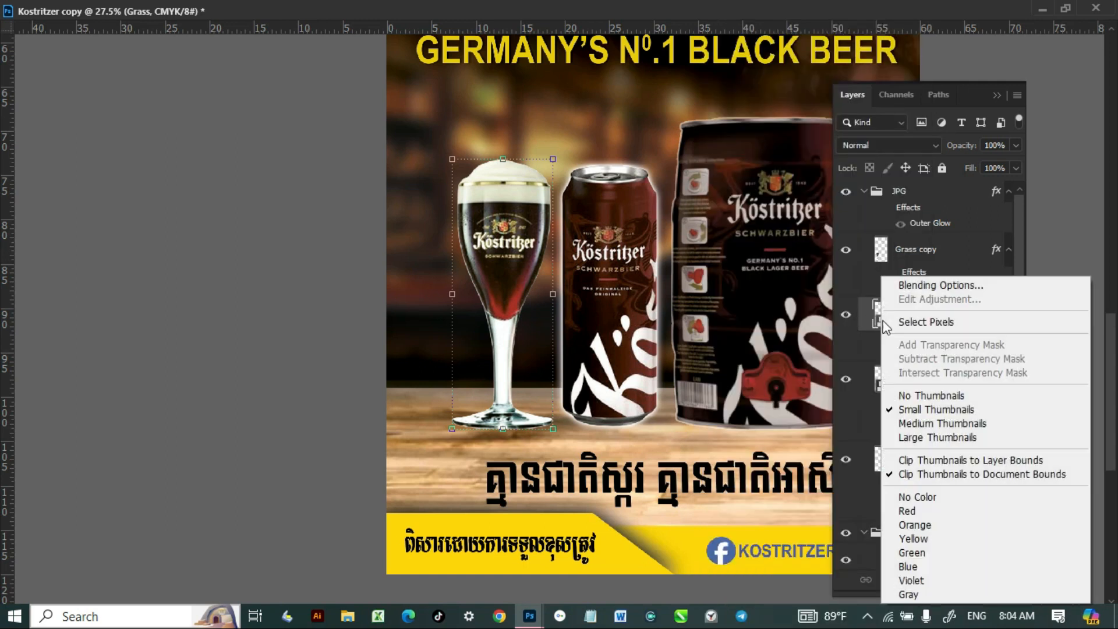
pyautogui.click(874, 323)
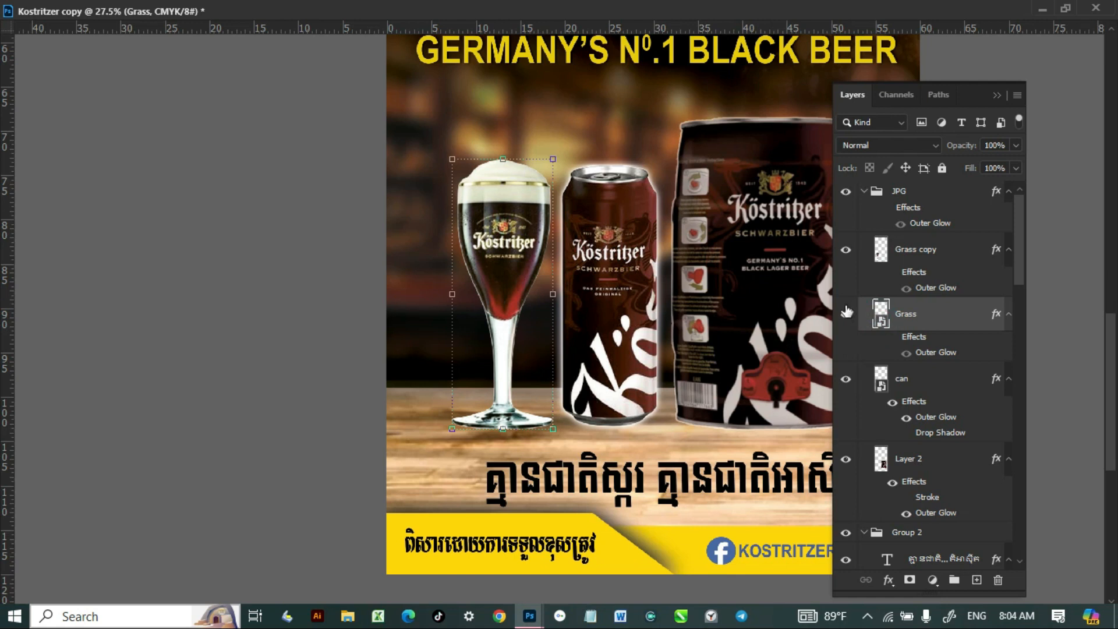
pyautogui.doubleClick(882, 323)
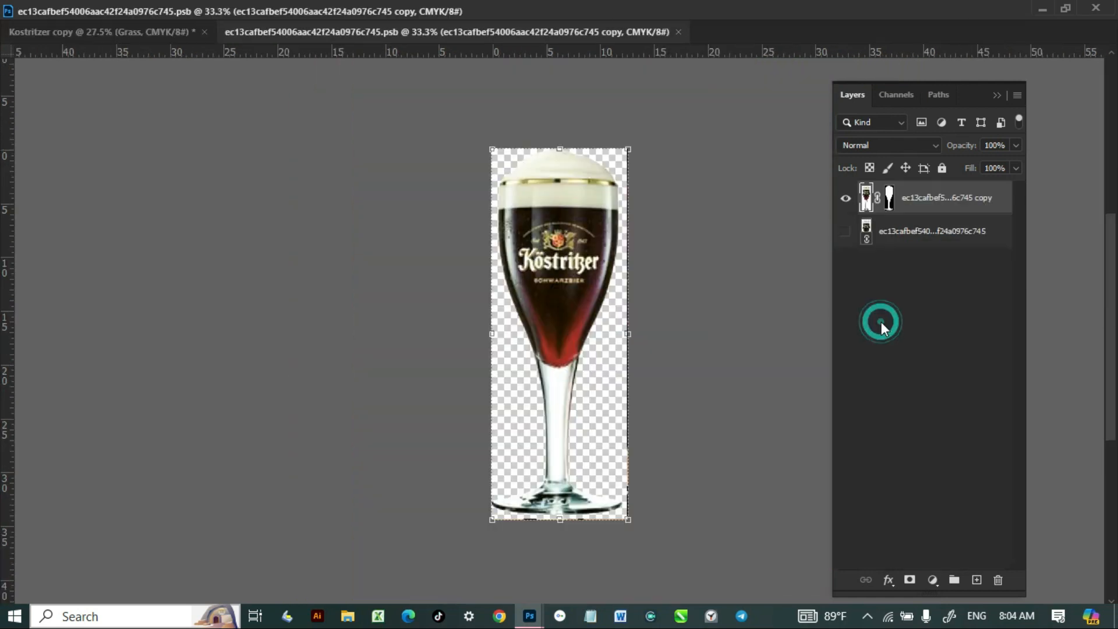
pyautogui.click(696, 311)
pyautogui.scroll(-1, 697, 311)
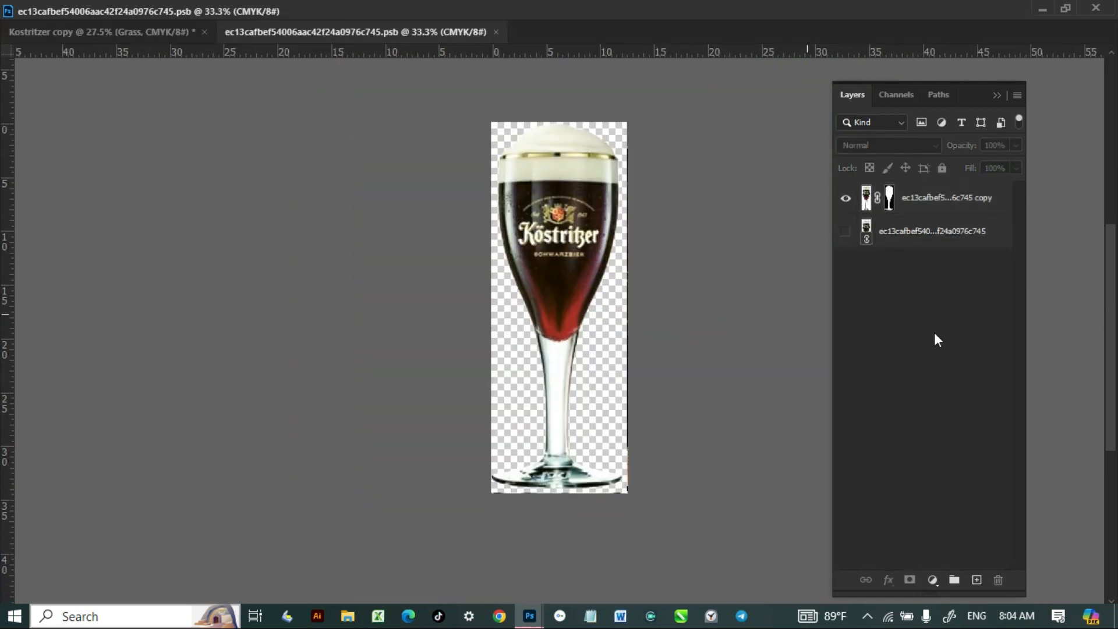
# Add a new layer beneath the two glass layers and try a black fill and a white fill on it.
pyautogui.click(982, 231)
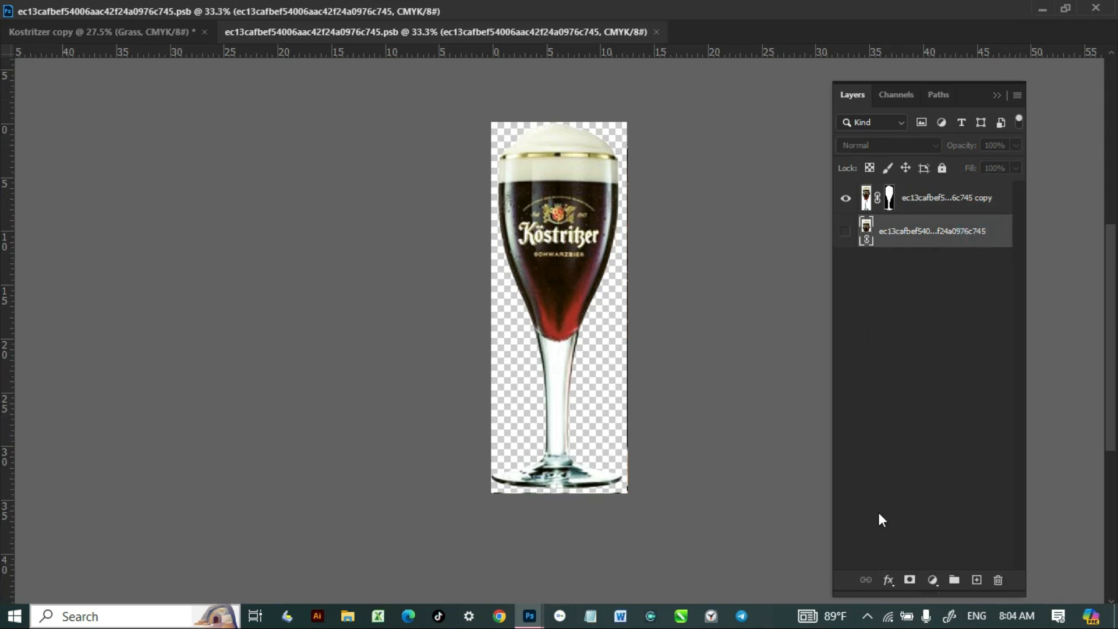
pyautogui.click(972, 368)
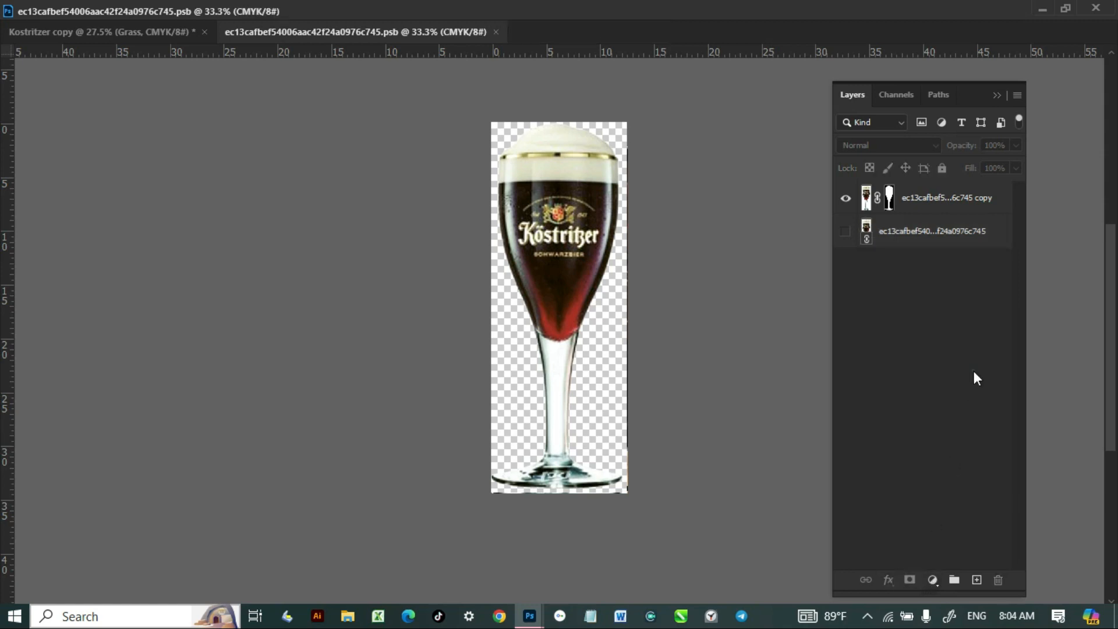
pyautogui.click(978, 581)
pyautogui.moveTo(943, 192); pyautogui.dragTo(956, 260)
pyautogui.hotkey('alt', 'BackSpace')
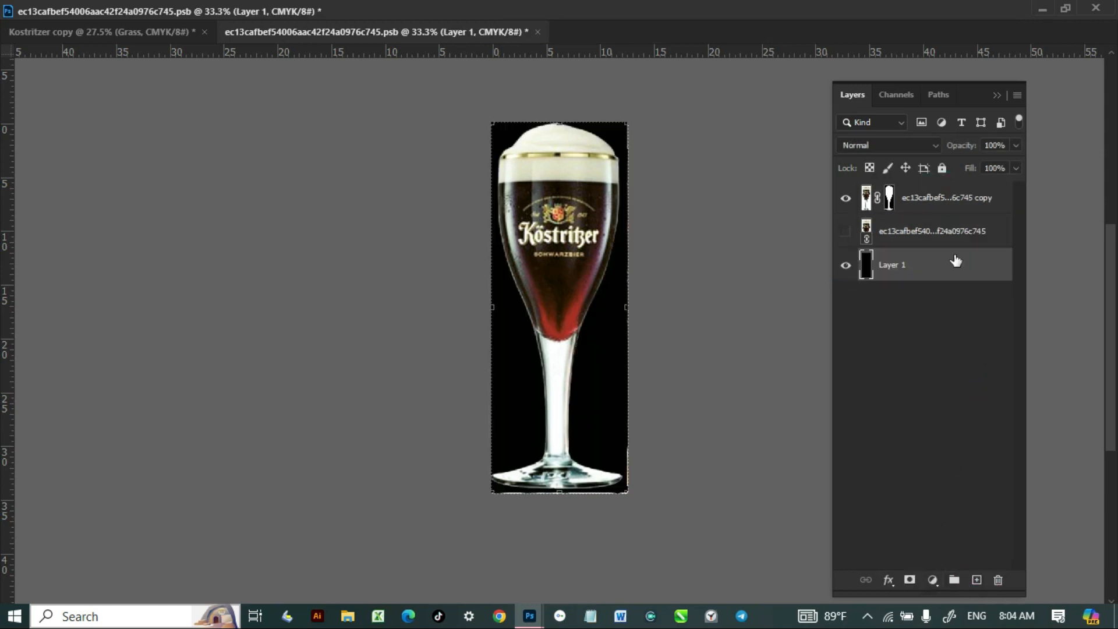
pyautogui.hotkey('ctrl', 'BackSpace')
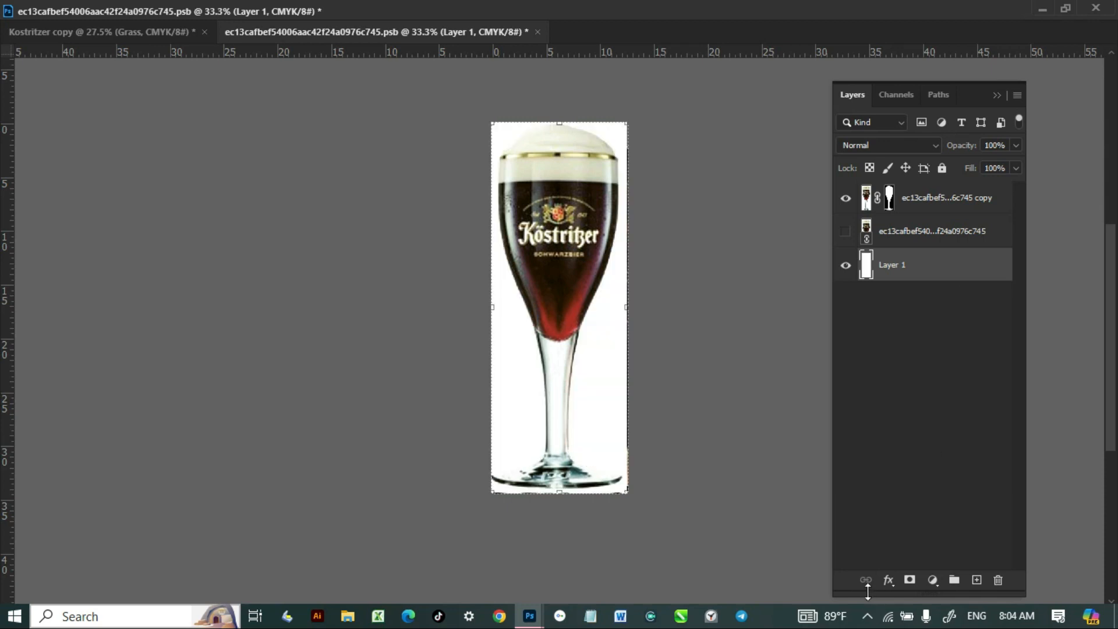
# Crop the canvas outward to more than double its width on the right side, and fill Layer 1 with black.
pyautogui.hotkey('ctrl', 't')
pyautogui.moveTo(622, 310); pyautogui.dragTo(728, 314)
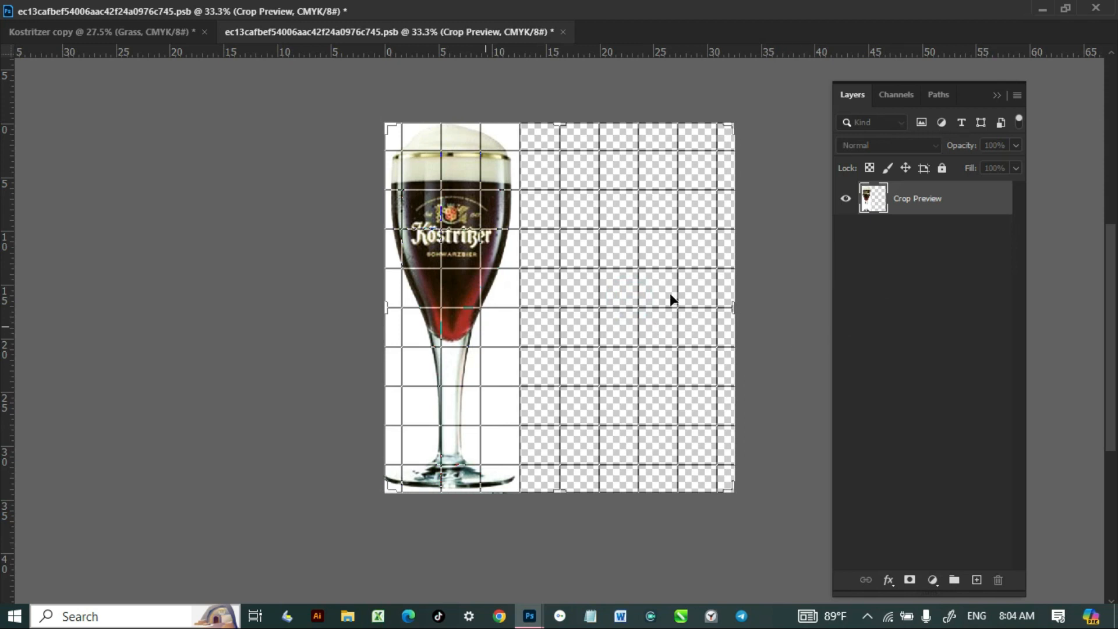
pyautogui.press('Return')
pyautogui.click(913, 263)
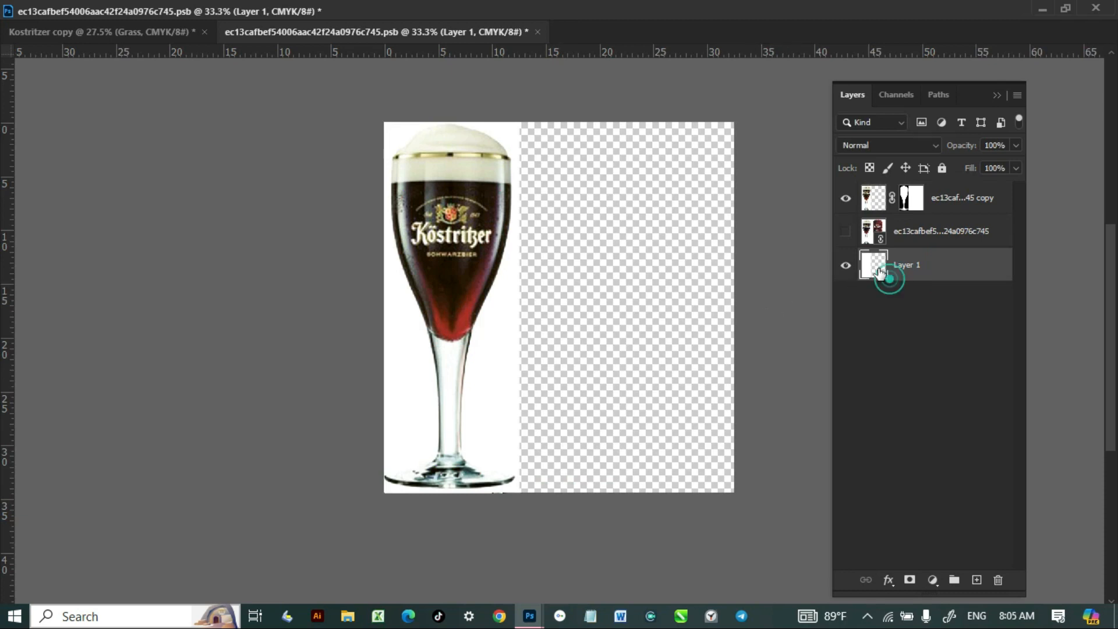
pyautogui.hotkey('alt', 'BackSpace')
# Move the cut-out glass to the middle of the black canvas and duplicate it slightly above the original.
pyautogui.moveTo(484, 220); pyautogui.dragTo(605, 236)
pyautogui.scroll(3, 613, 261)
pyautogui.keyDown('alt'); pyautogui.moveTo(602, 285); pyautogui.dragTo(603, 267); pyautogui.keyUp('alt')
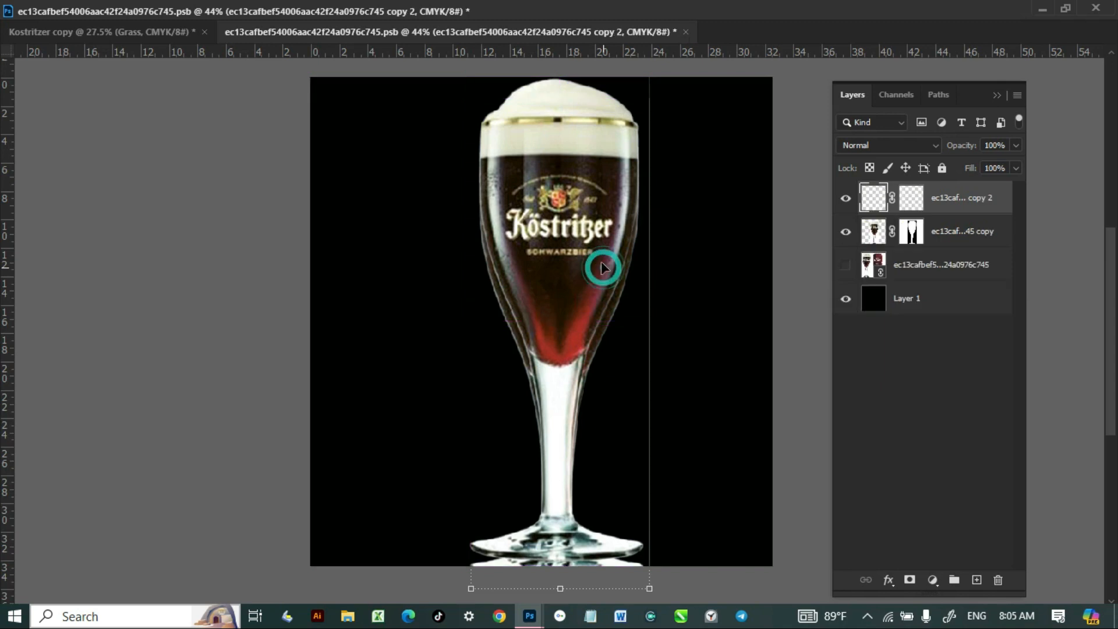
pyautogui.scroll(-1, 611, 291)
pyautogui.press('super')
pyautogui.write('e')
pyautogui.press('Escape')
pyautogui.press('Escape')
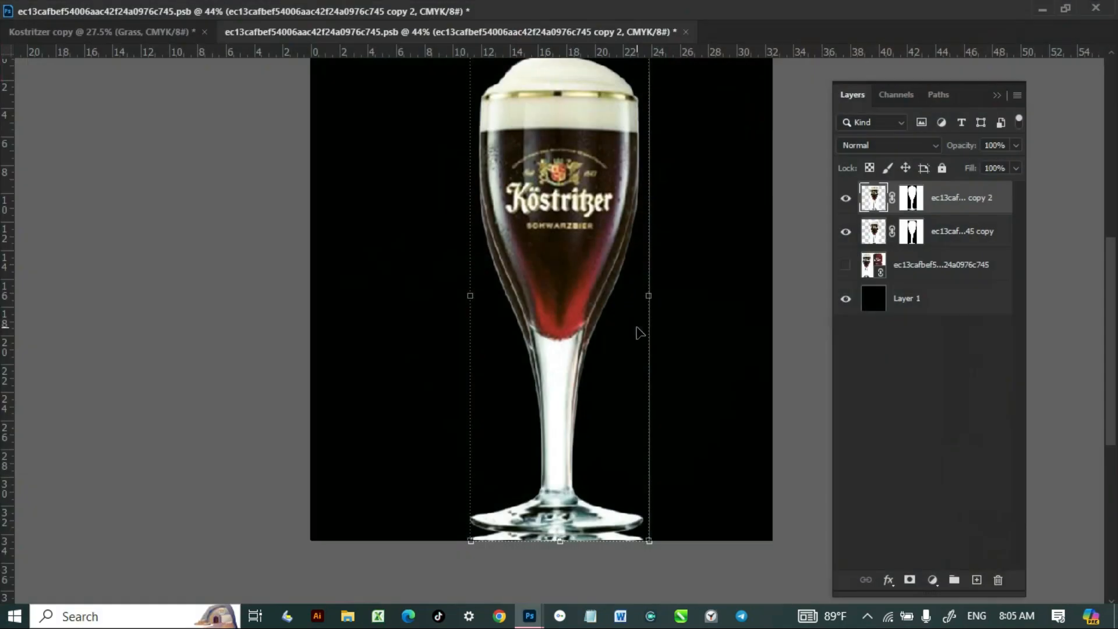
pyautogui.click(783, 319)
pyautogui.click(573, 235)
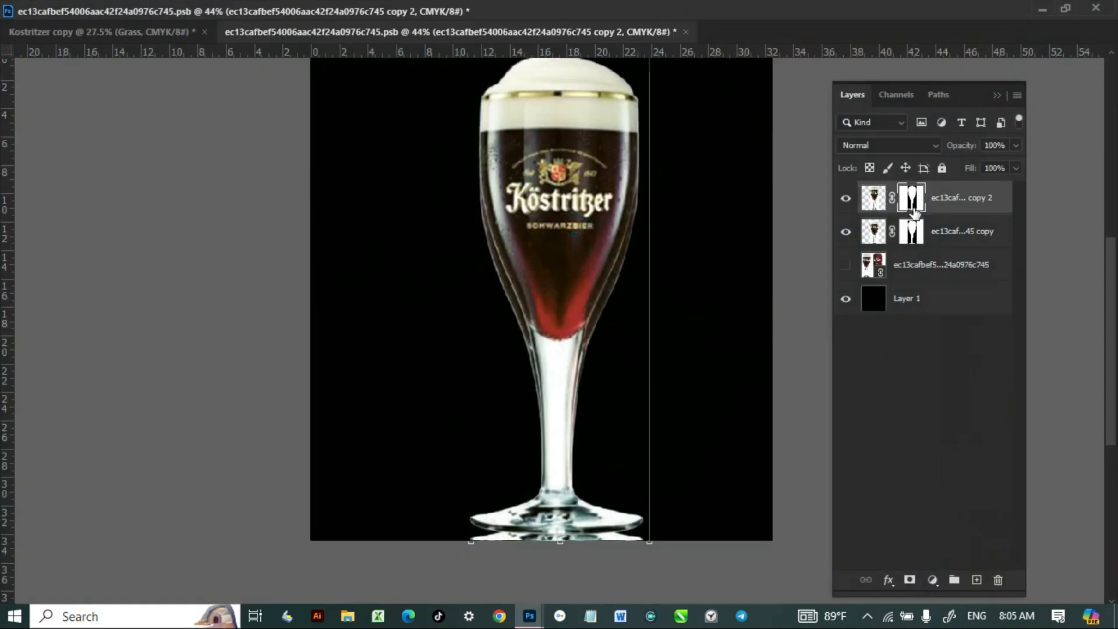
# Try shifting the duplicated glass upward with its layer mask selected, and undo the move.
pyautogui.click(912, 204)
pyautogui.scroll(-2, 569, 279)
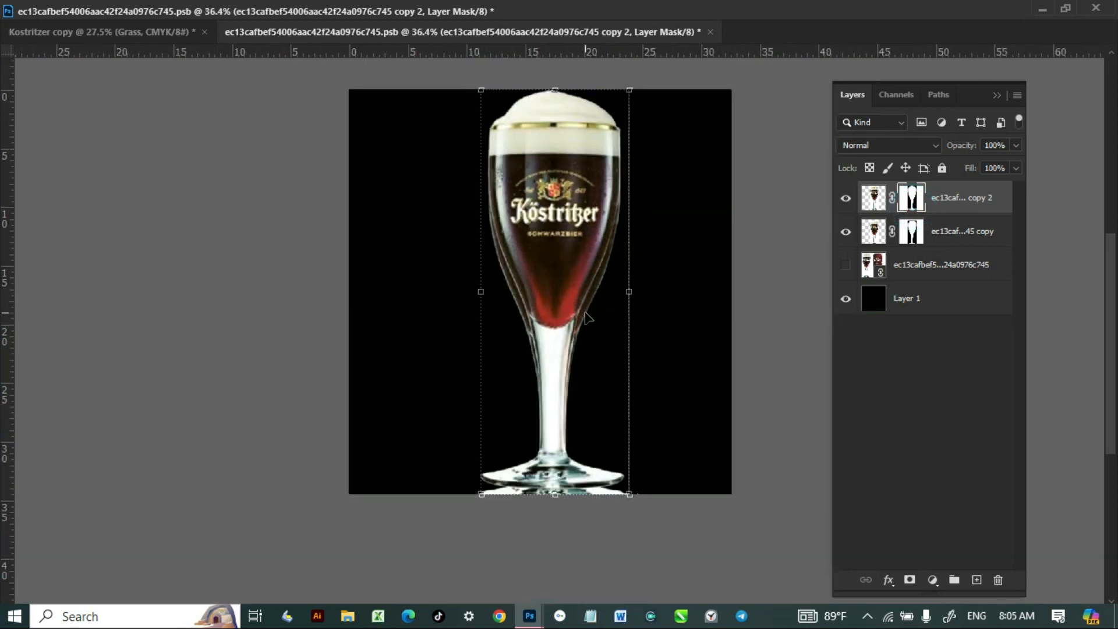
pyautogui.moveTo(563, 346); pyautogui.dragTo(563, 326)
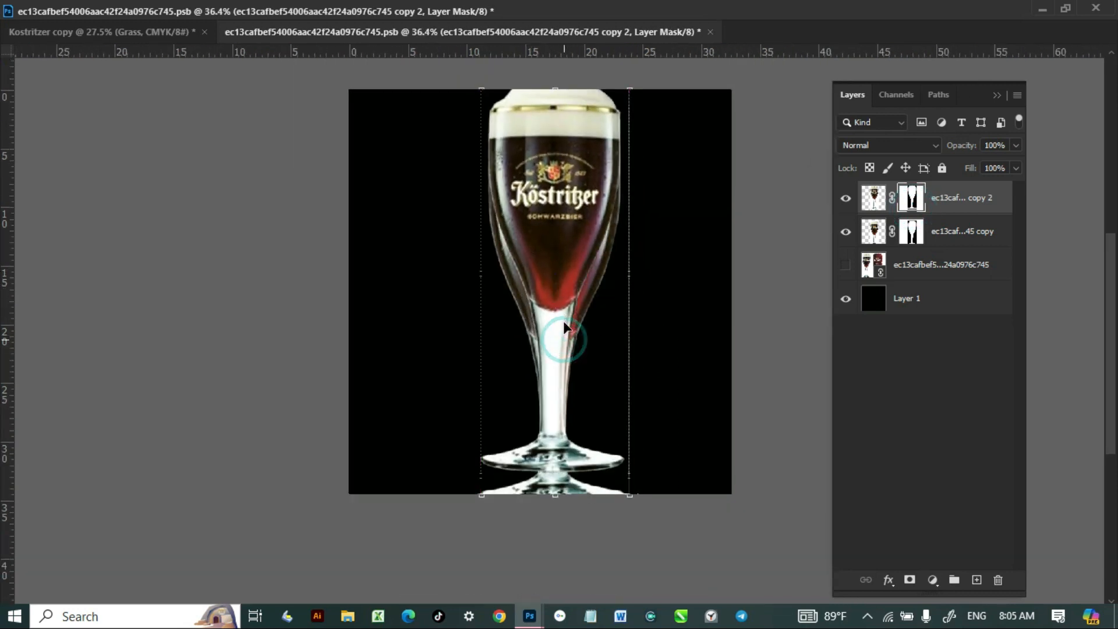
pyautogui.hotkey('ctrl', 'z')
# Hide the original masked glass layer and paint on the duplicate's layer mask to remove the thin vertical line beside the glass.
pyautogui.click(845, 231)
pyautogui.click(679, 277)
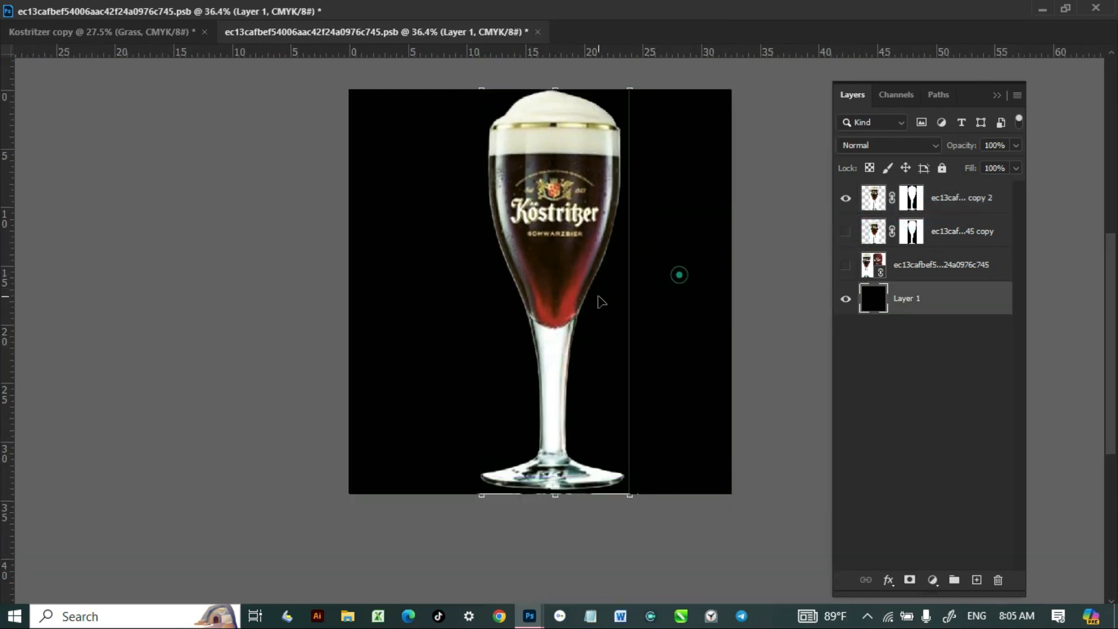
pyautogui.click(601, 228)
pyautogui.click(911, 199)
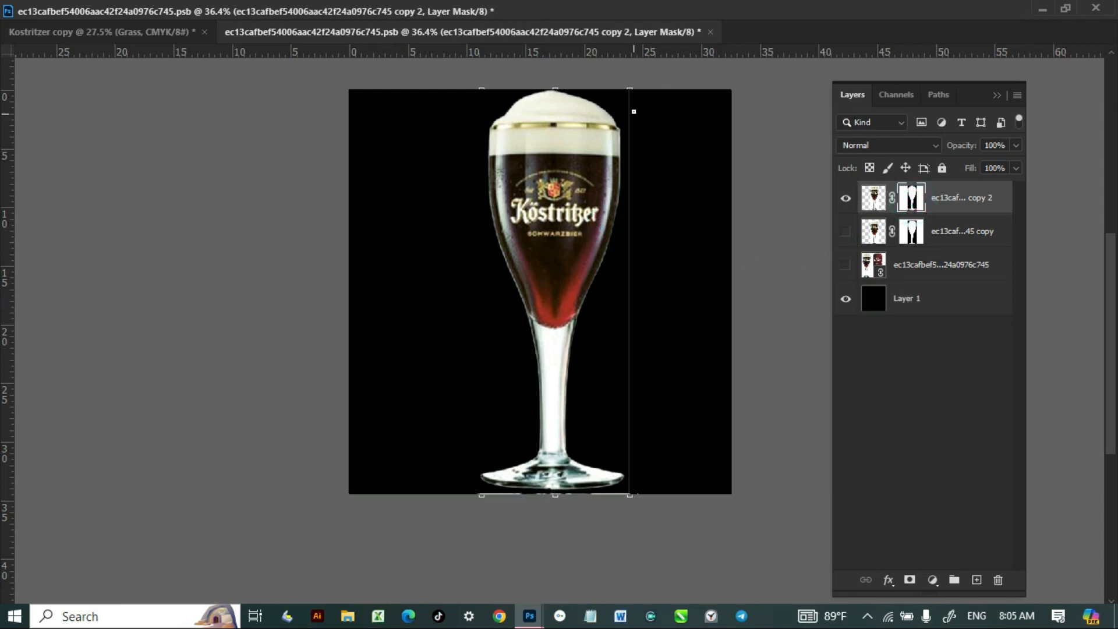
pyautogui.moveTo(637, 90); pyautogui.dragTo(637, 156)
pyautogui.moveTo(638, 211)
pyautogui.mouseDown()
pyautogui.moveTo(618, 349)
pyautogui.moveTo(638, 464)
pyautogui.moveTo(631, 519)
pyautogui.mouseUp()
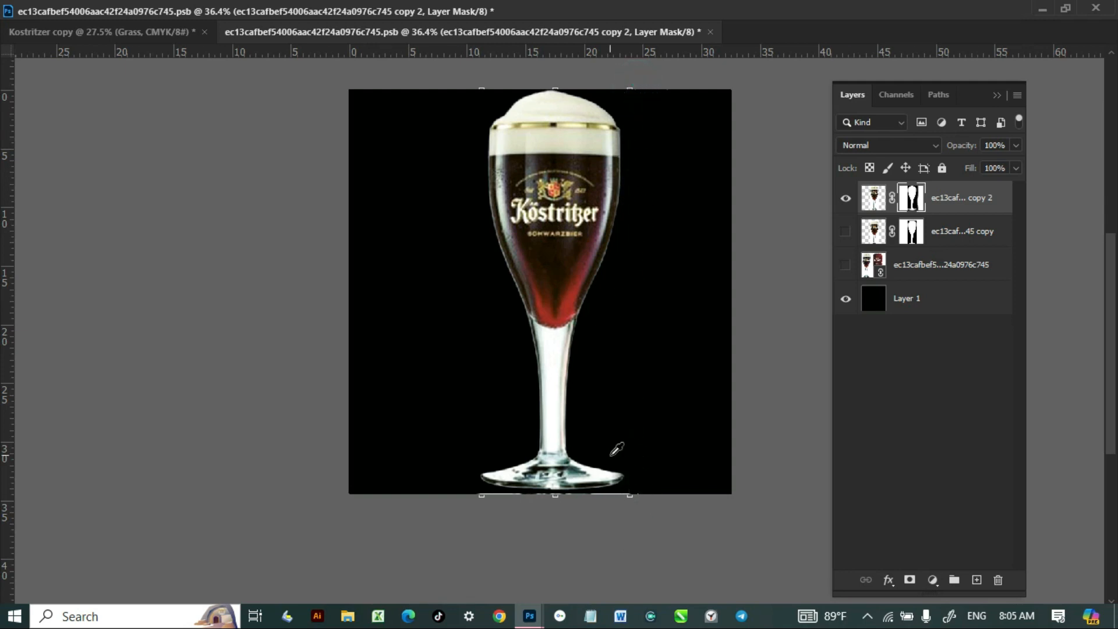
pyautogui.scroll(3, 611, 443)
pyautogui.scroll(-2, 574, 292)
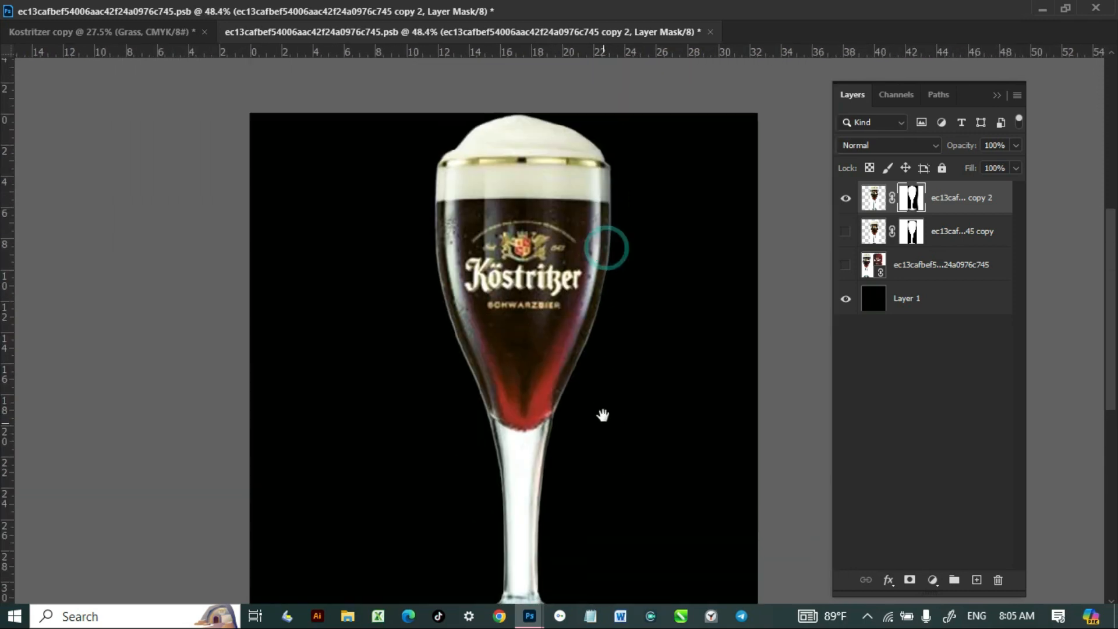
# Convert the duplicated glass layer to a smart object and rasterize it, merging its mask into the pixels.
pyautogui.rightClick(958, 201)
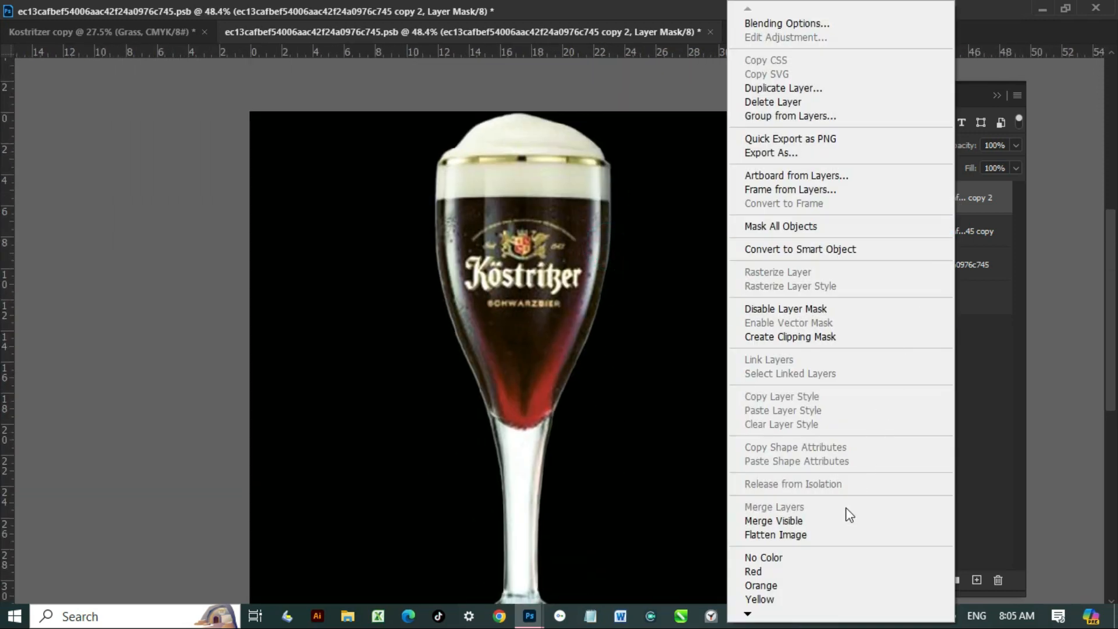
pyautogui.click(838, 250)
pyautogui.rightClick(968, 203)
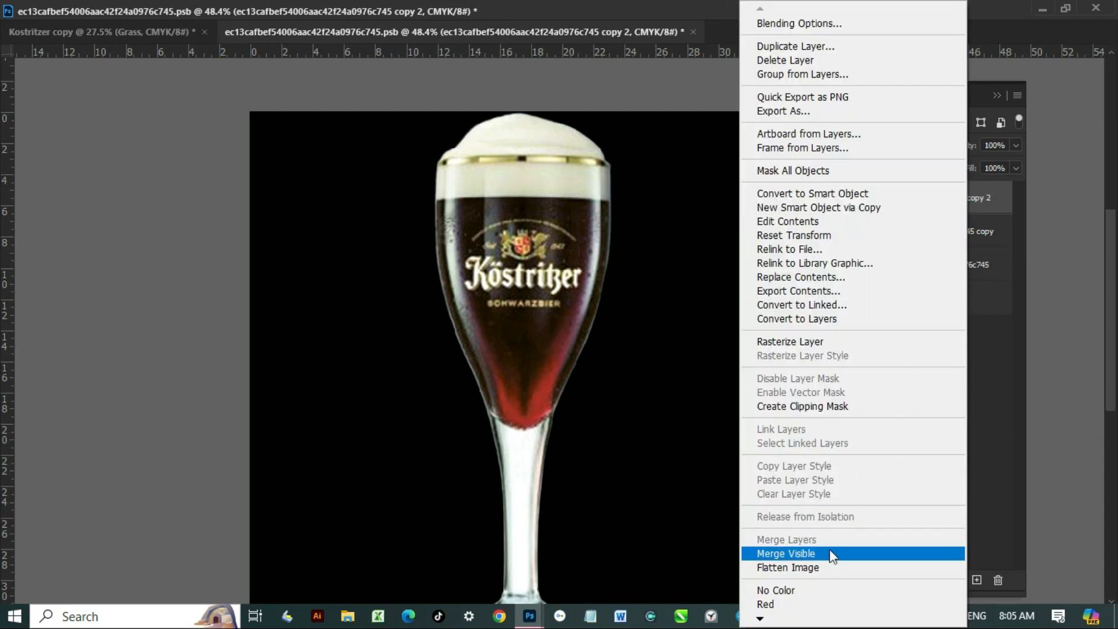
pyautogui.click(815, 342)
# Move the rasterized glass toward the left side of the canvas and place a duplicate of it to its right.
pyautogui.scroll(-2, 609, 323)
pyautogui.click(671, 330)
pyautogui.moveTo(554, 375); pyautogui.dragTo(479, 339)
pyautogui.scroll(5, 478, 339)
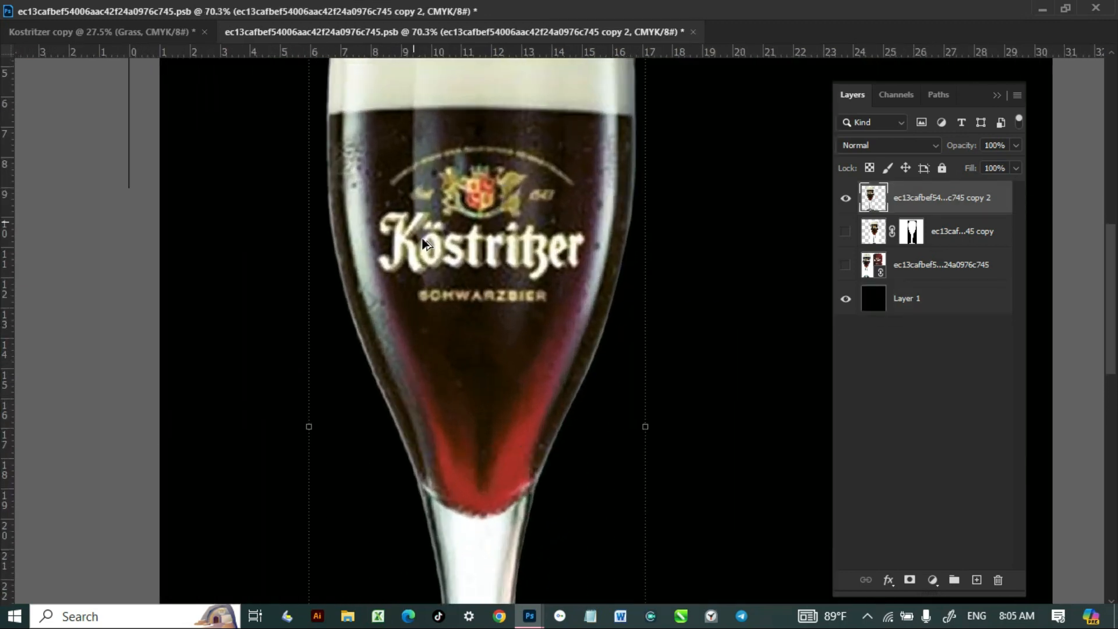
pyautogui.scroll(-3, 556, 185)
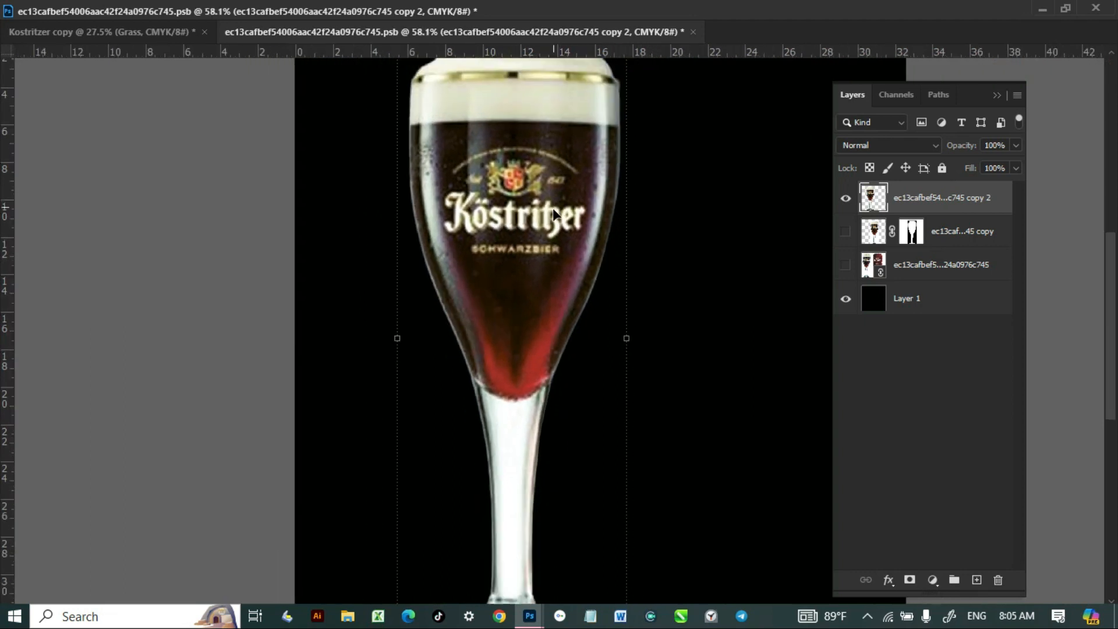
pyautogui.keyDown('alt'); pyautogui.moveTo(535, 228); pyautogui.dragTo(764, 241); pyautogui.keyUp('alt')
pyautogui.scroll(-2, 562, 268)
pyautogui.click(399, 244)
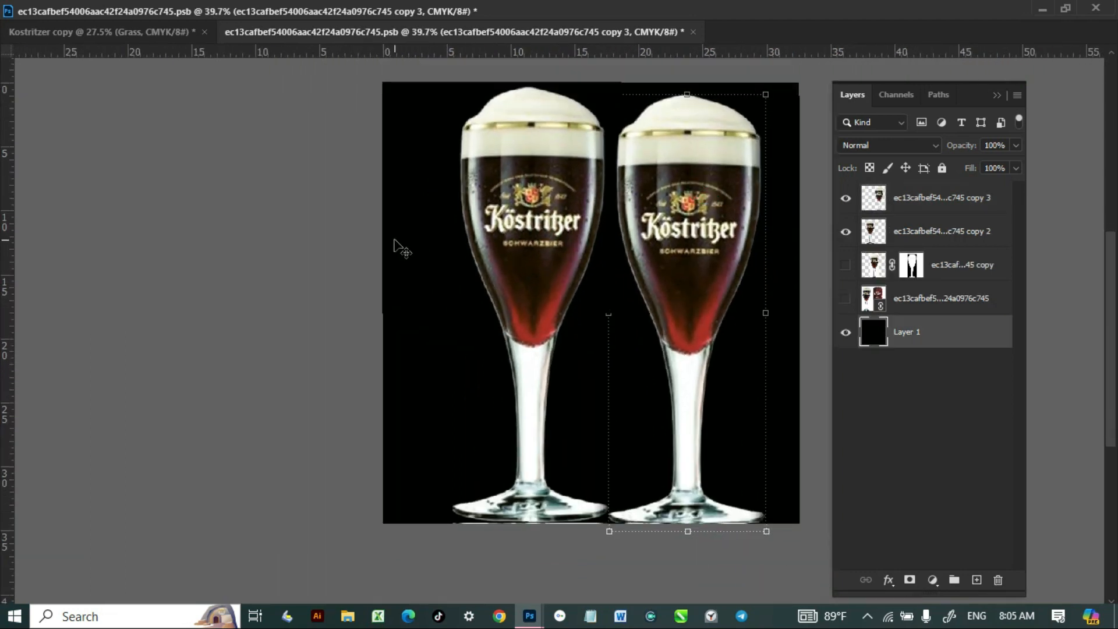
# Scale the left rasterized glass down to a small fraction of its size and move it up on the black backdrop.
pyautogui.scroll(1, 392, 239)
pyautogui.click(532, 220)
pyautogui.scroll(-1, 634, 216)
pyautogui.moveTo(634, 90); pyautogui.dragTo(530, 358)
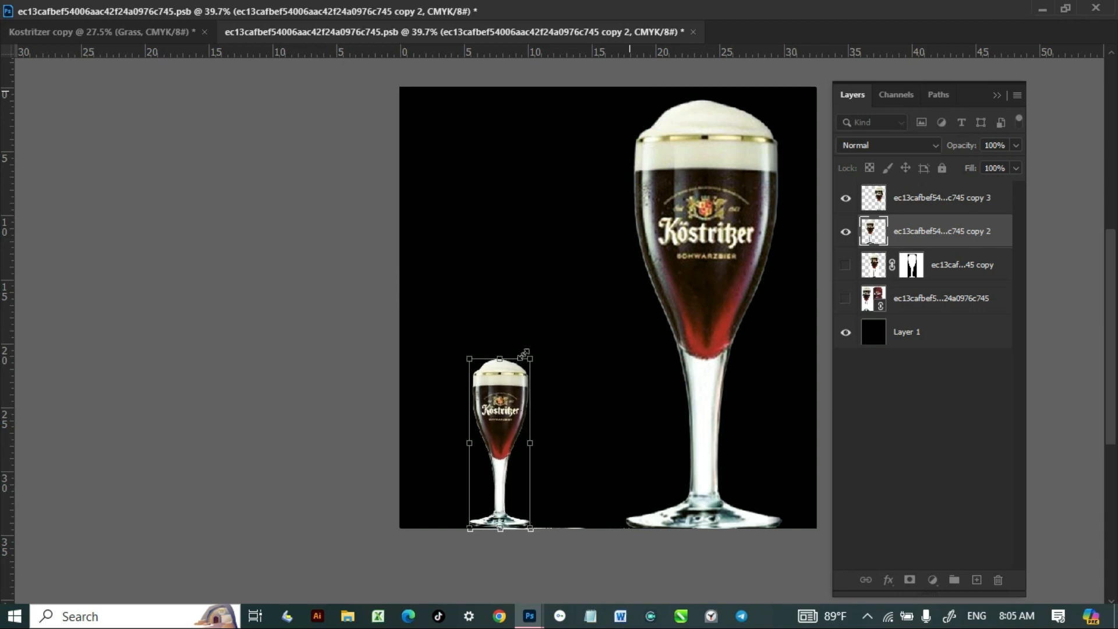
pyautogui.moveTo(527, 412); pyautogui.dragTo(485, 320)
pyautogui.press('v')
# Enlarge the shrunken rasterized glass to nearly the height of the other glass and align it beside that one.
pyautogui.moveTo(524, 283); pyautogui.dragTo(715, 135)
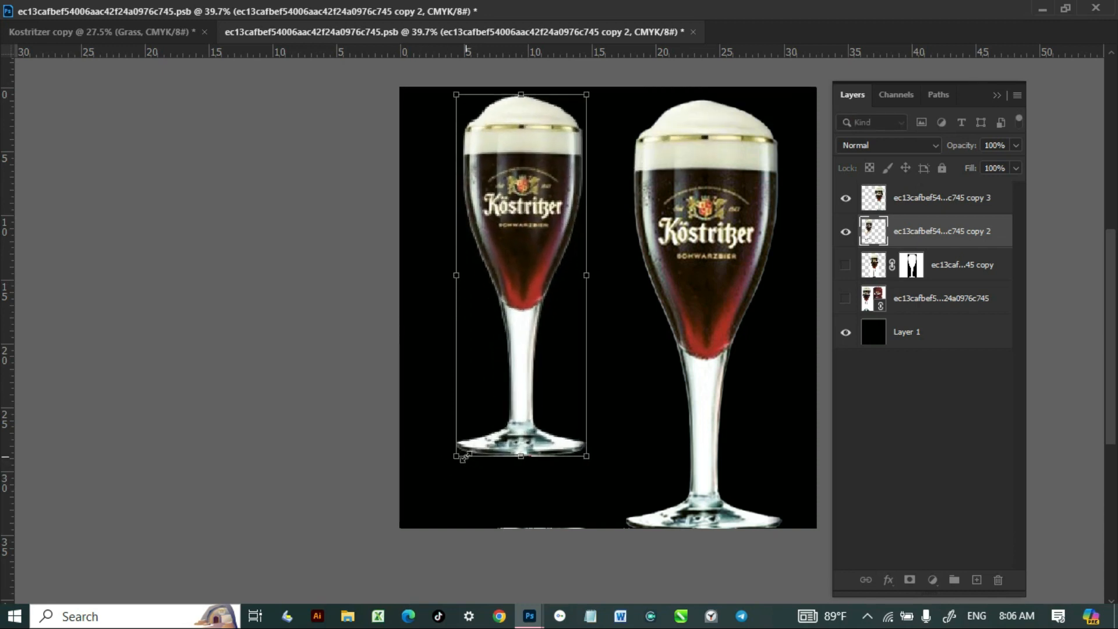
pyautogui.moveTo(464, 455); pyautogui.dragTo(439, 502)
pyautogui.moveTo(536, 245); pyautogui.dragTo(534, 255)
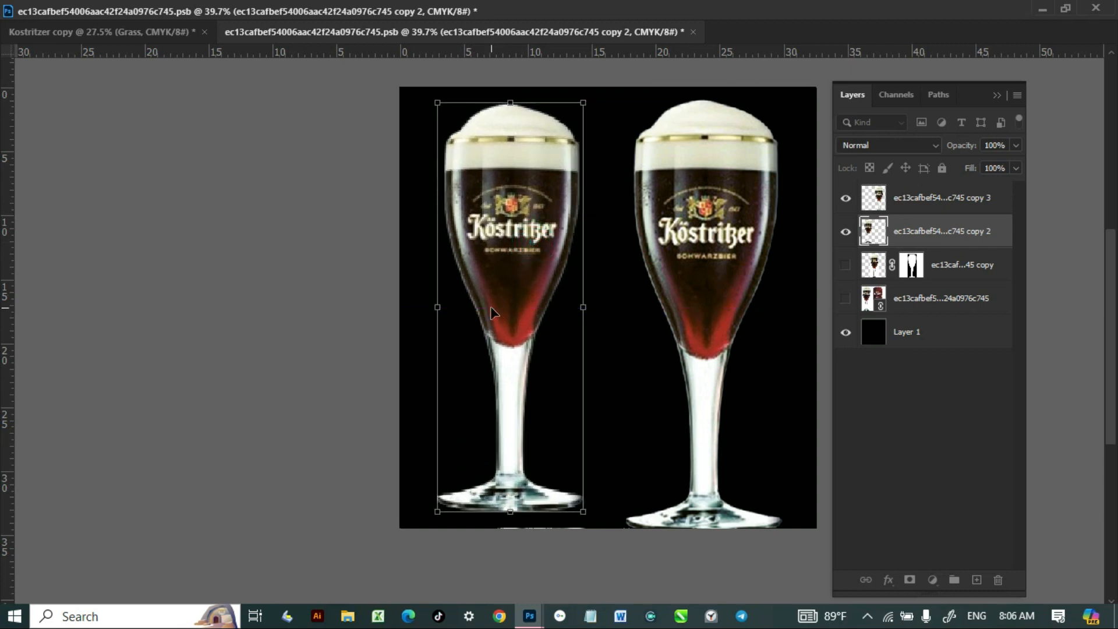
pyautogui.press('Return')
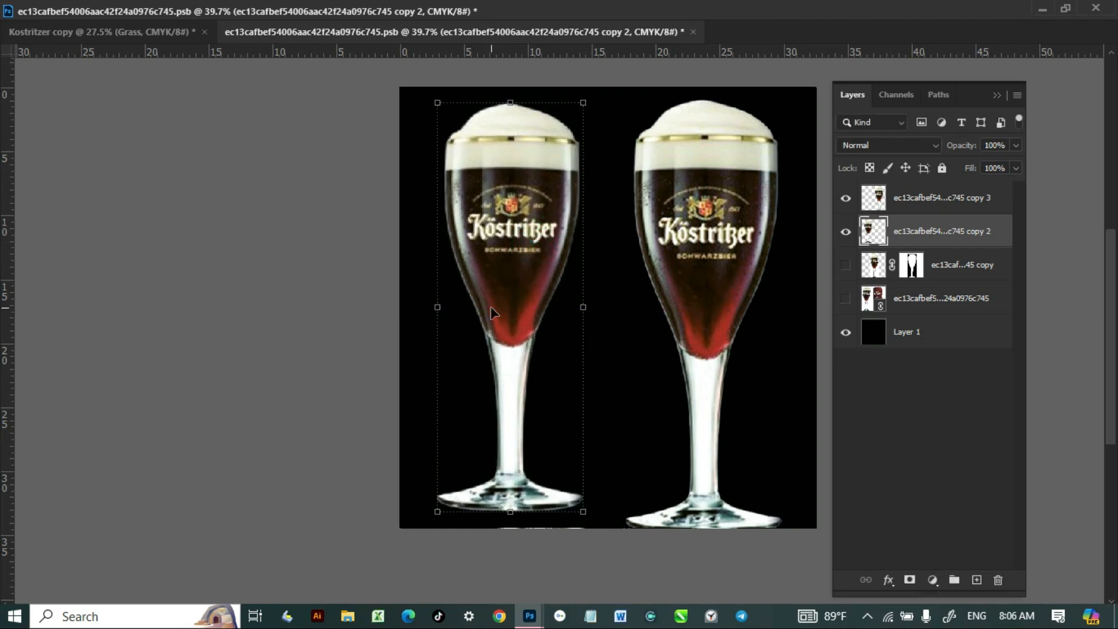
# Scale the left rasterized glass down very small and back up to nearly full size again to degrade its pixels.
pyautogui.scroll(5, 589, 208)
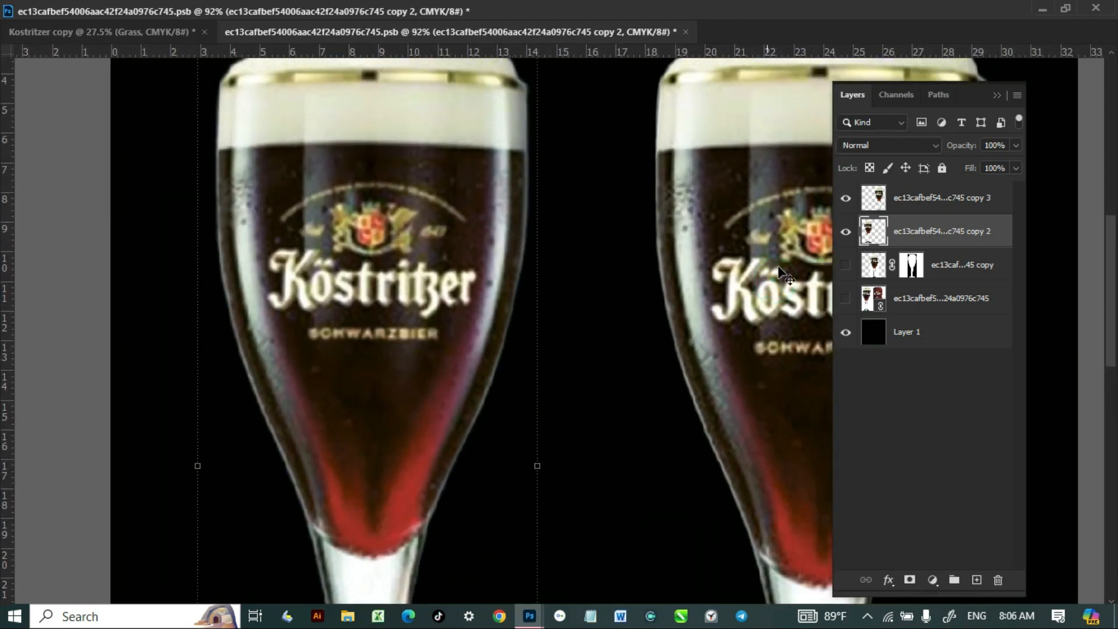
pyautogui.scroll(-1, 646, 272)
pyautogui.scroll(-4, 441, 256)
pyautogui.moveTo(492, 131); pyautogui.dragTo(682, 207)
pyautogui.press('Return')
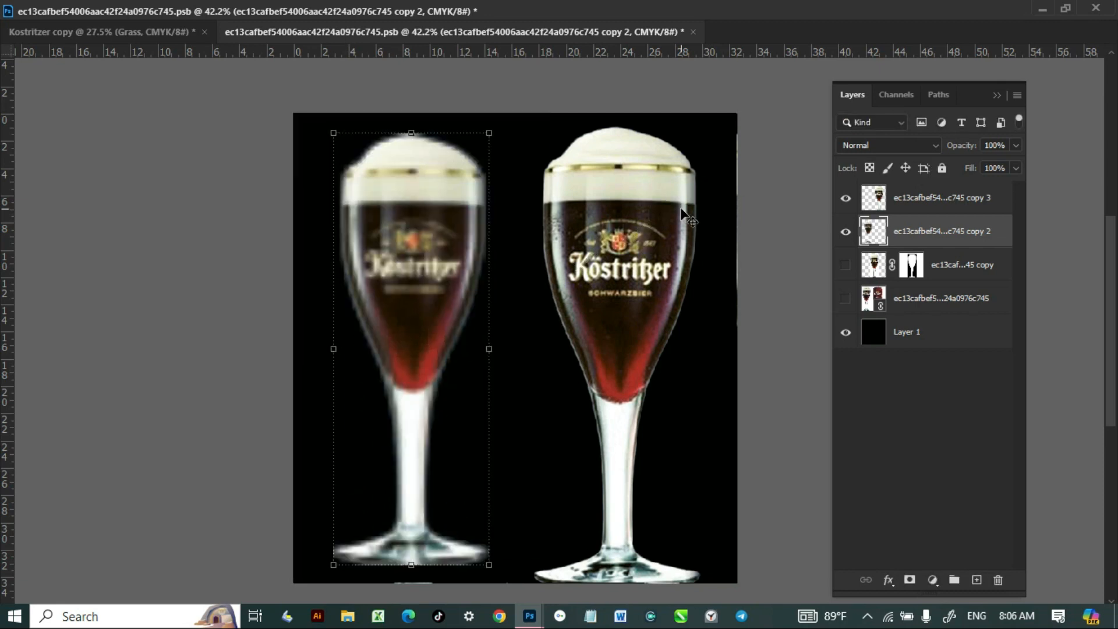
# Compare the logo and edge sharpness of the repeatedly scaled raster glass with the untouched glass beside it.
pyautogui.scroll(3, 419, 232)
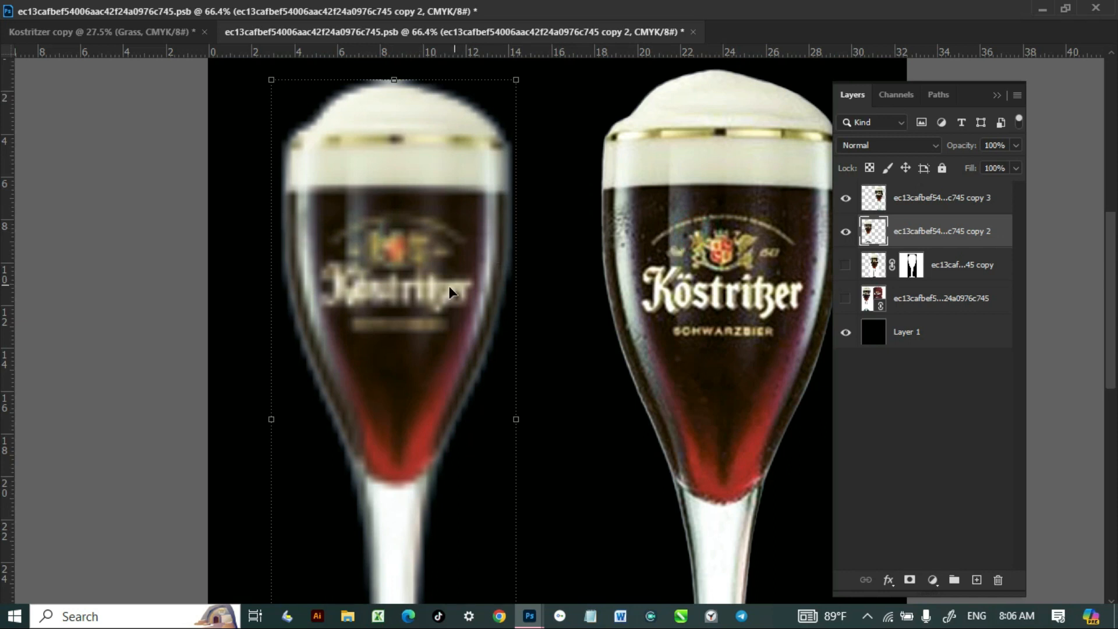
pyautogui.scroll(-1, 457, 288)
pyautogui.click(168, 313)
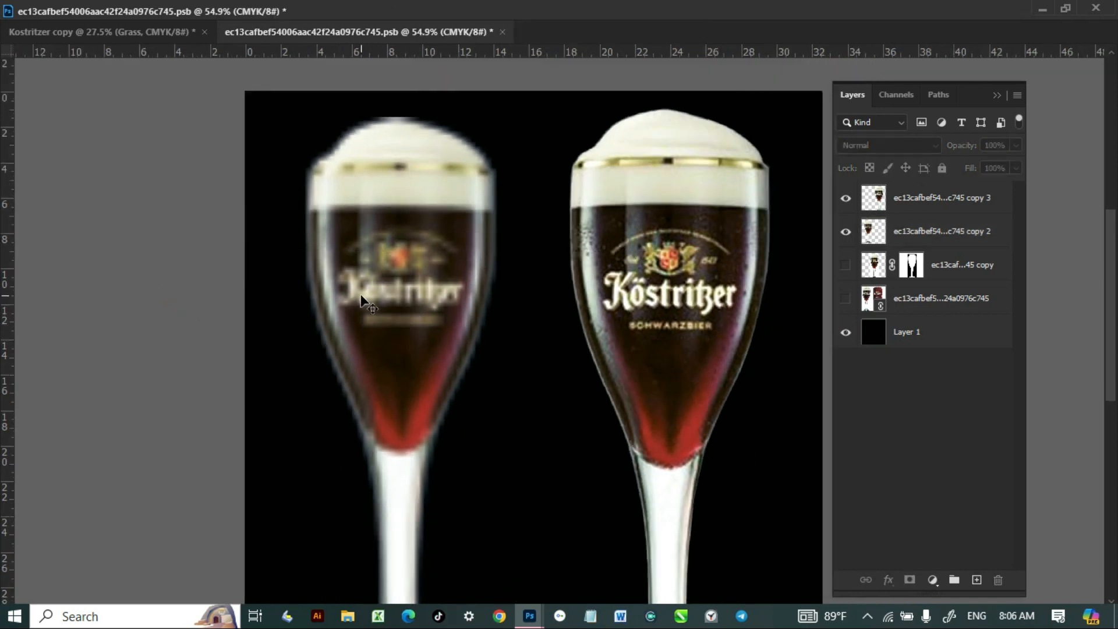
pyautogui.scroll(1, 361, 300)
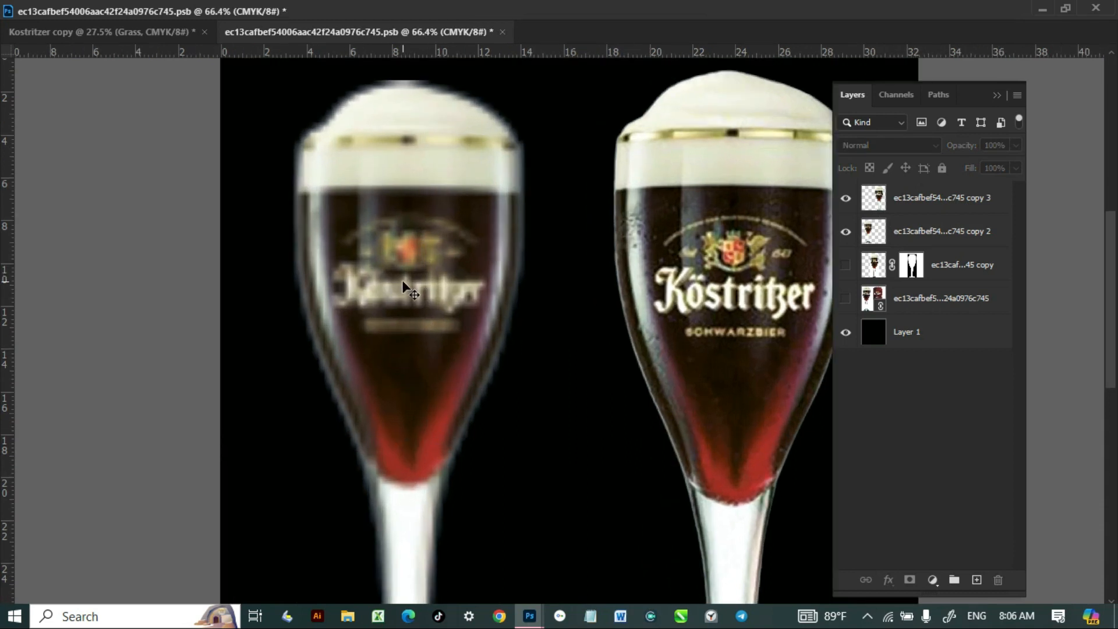
pyautogui.moveTo(582, 297); pyautogui.dragTo(519, 309)
pyautogui.click(401, 305)
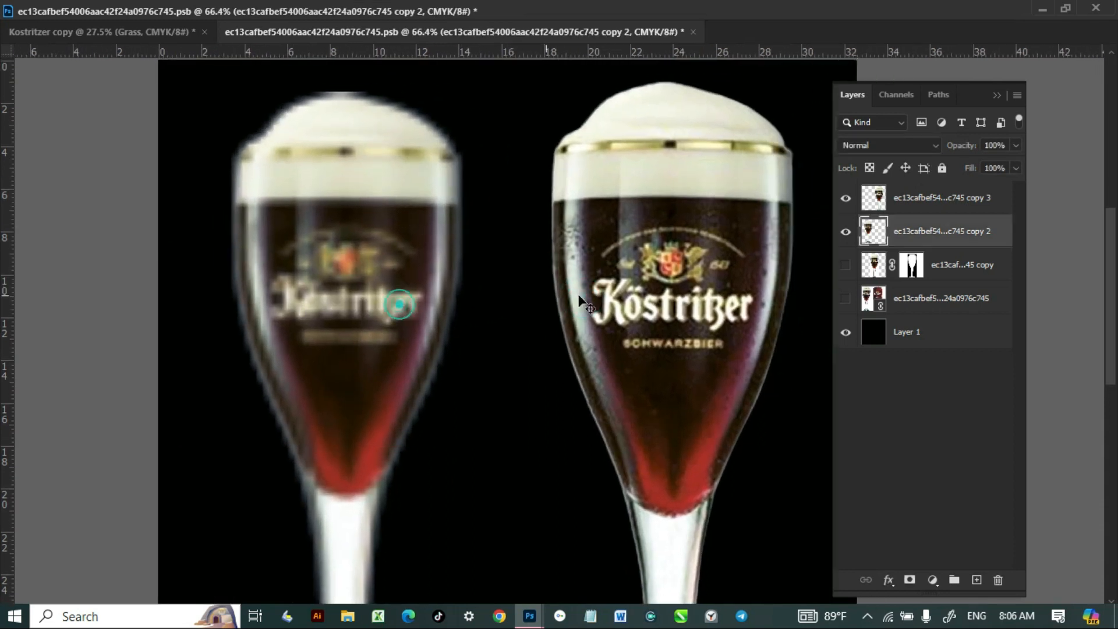
pyautogui.click(610, 295)
pyautogui.scroll(-3, 610, 297)
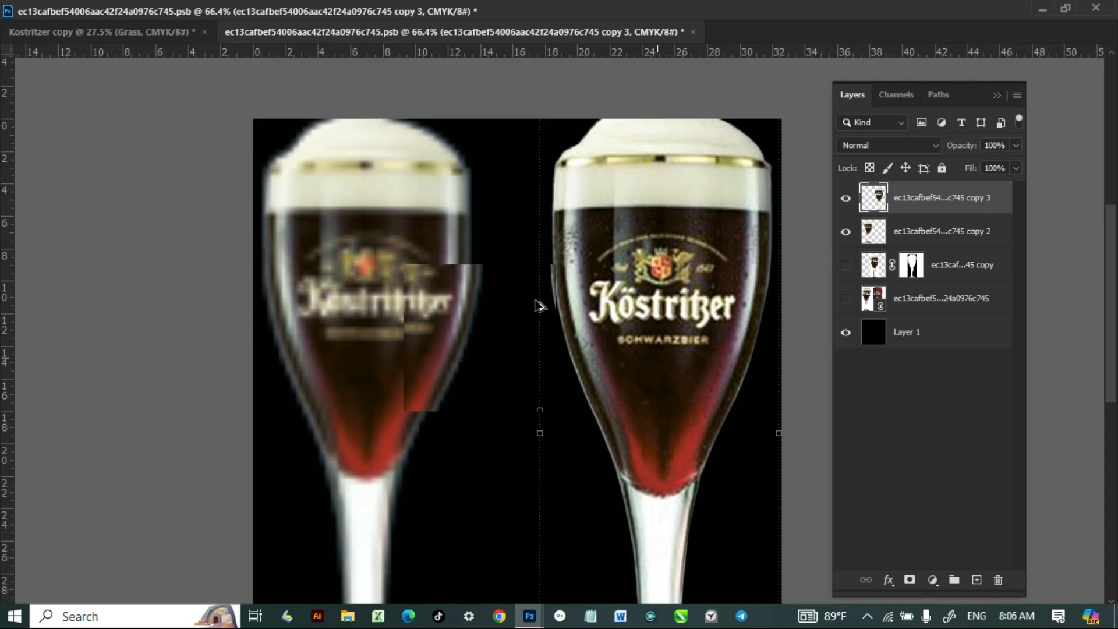
pyautogui.moveTo(580, 489); pyautogui.dragTo(576, 478)
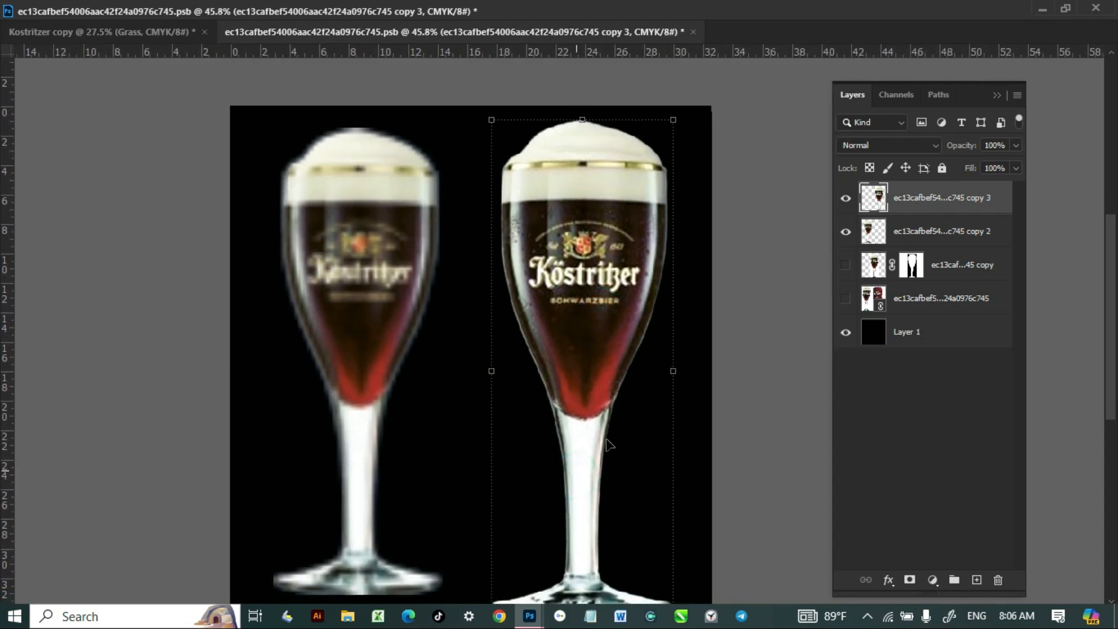
# Convert the sharp right glass layer, copy 3, to a smart object.
pyautogui.rightClick(897, 206)
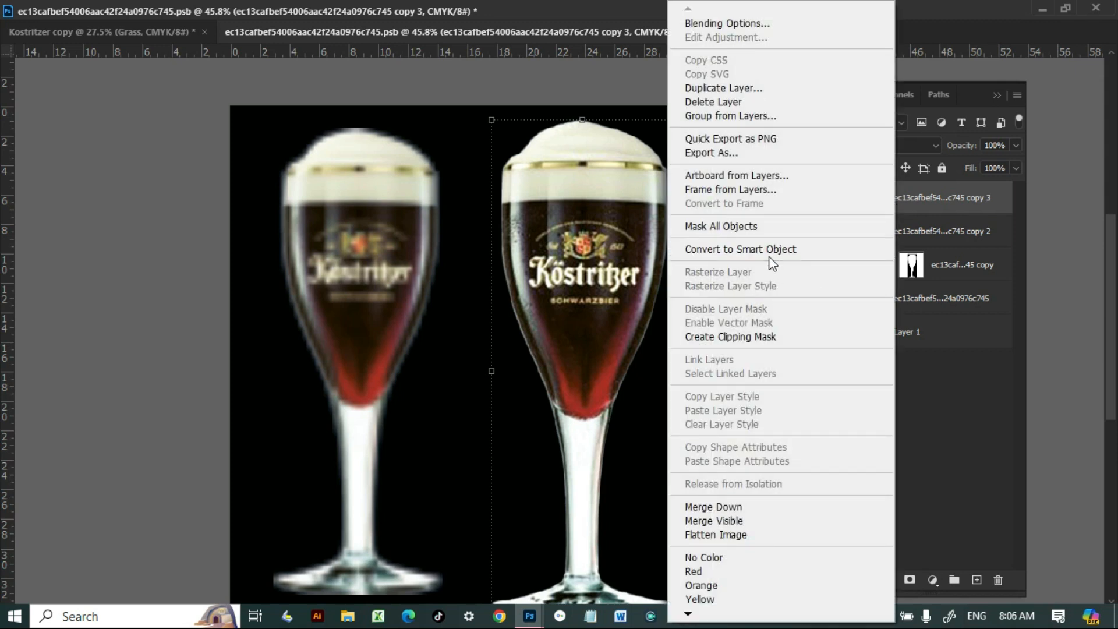
pyautogui.click(741, 251)
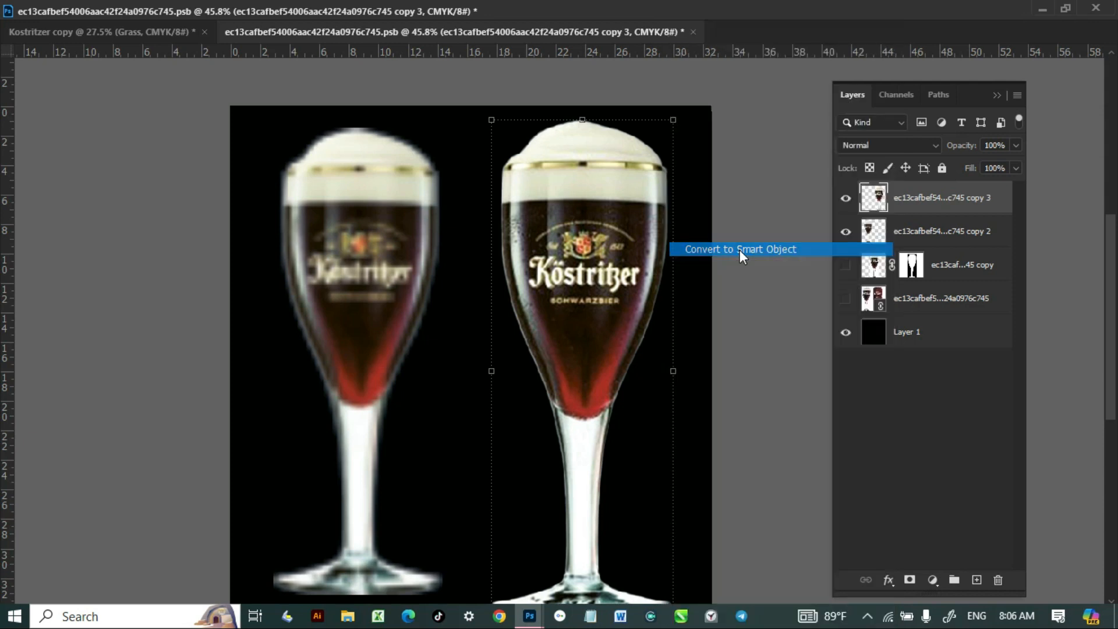
pyautogui.press('Return')
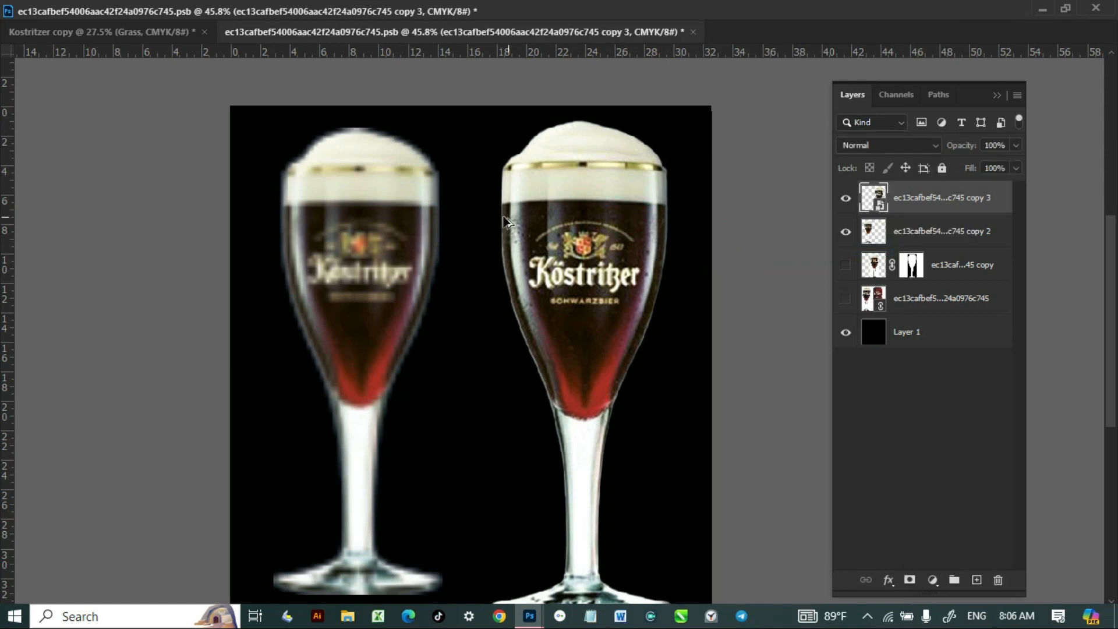
# Scale the smart object glass down to a tiny size and align its foot with the base of the blurry glass.
pyautogui.scroll(-2, 509, 221)
pyautogui.hotkey('ctrl', 't')
pyautogui.click(542, 223)
pyautogui.moveTo(644, 137); pyautogui.dragTo(534, 460)
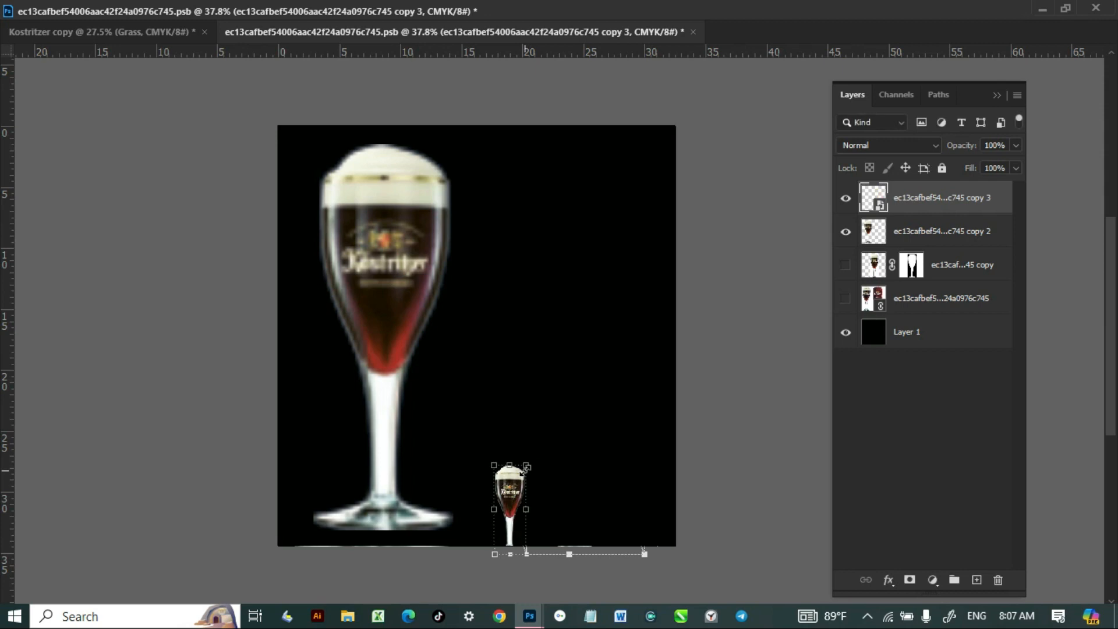
pyautogui.scroll(3, 521, 503)
pyautogui.moveTo(518, 500); pyautogui.dragTo(490, 464)
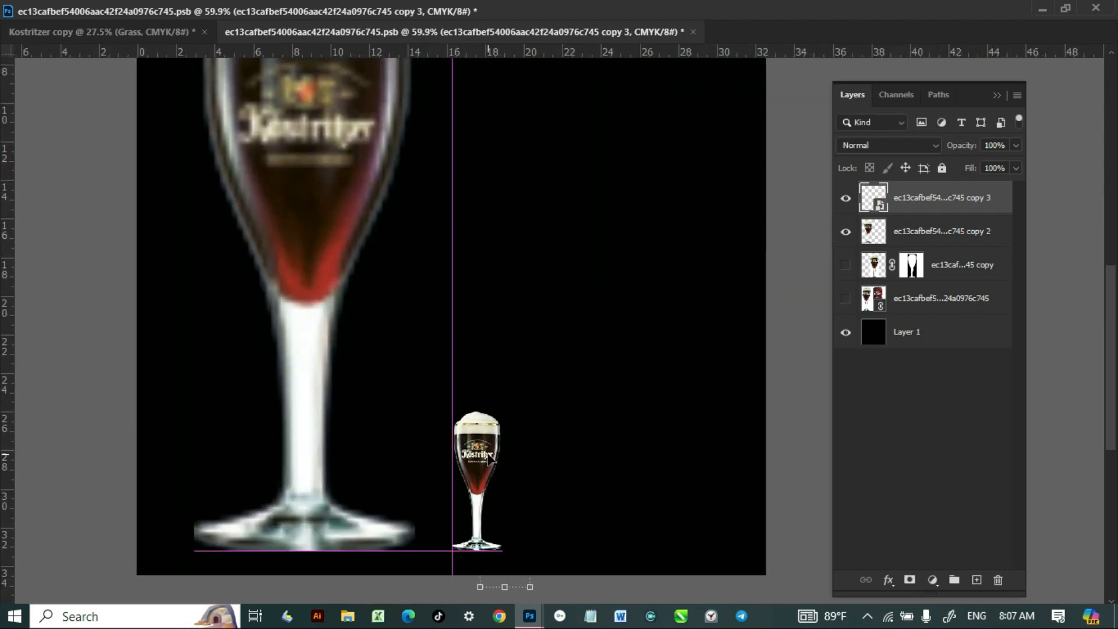
# Enlarge the tiny smart object glass in stages until it is slightly taller than the blurry glass.
pyautogui.scroll(8, 488, 457)
pyautogui.scroll(2, 470, 469)
pyautogui.scroll(-6, 408, 389)
pyautogui.scroll(-4, 407, 389)
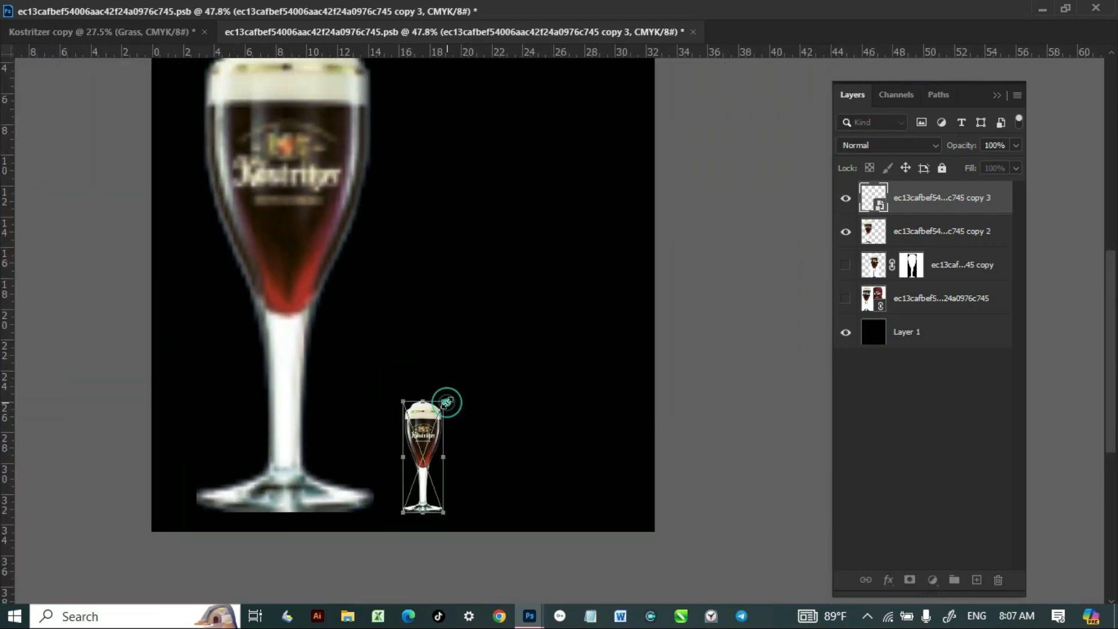
pyautogui.moveTo(449, 402); pyautogui.dragTo(622, 225)
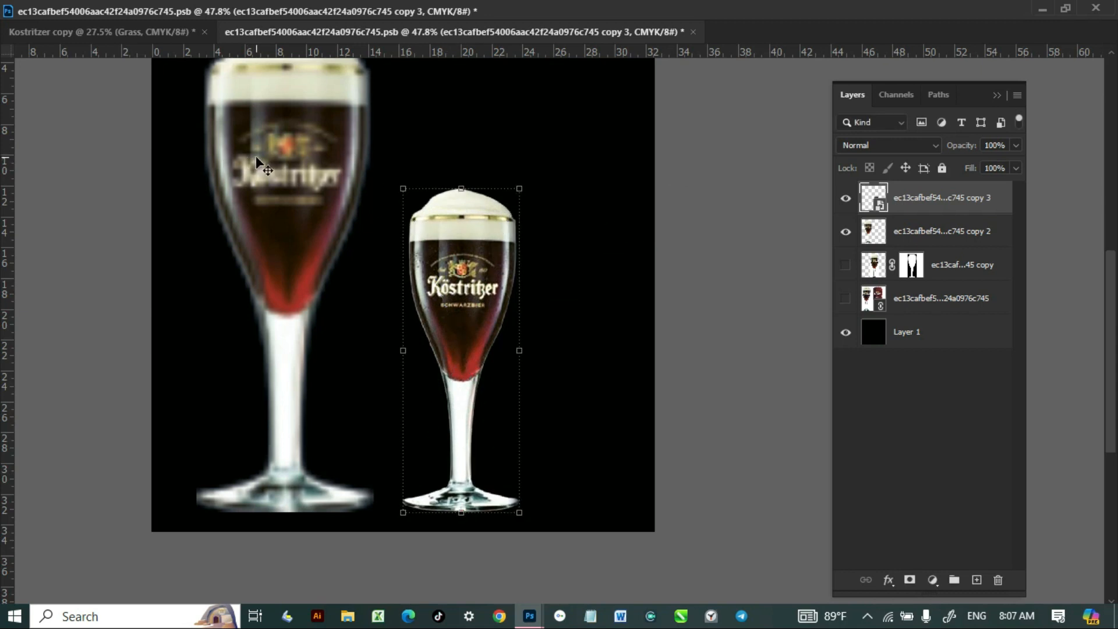
pyautogui.scroll(-2, 416, 268)
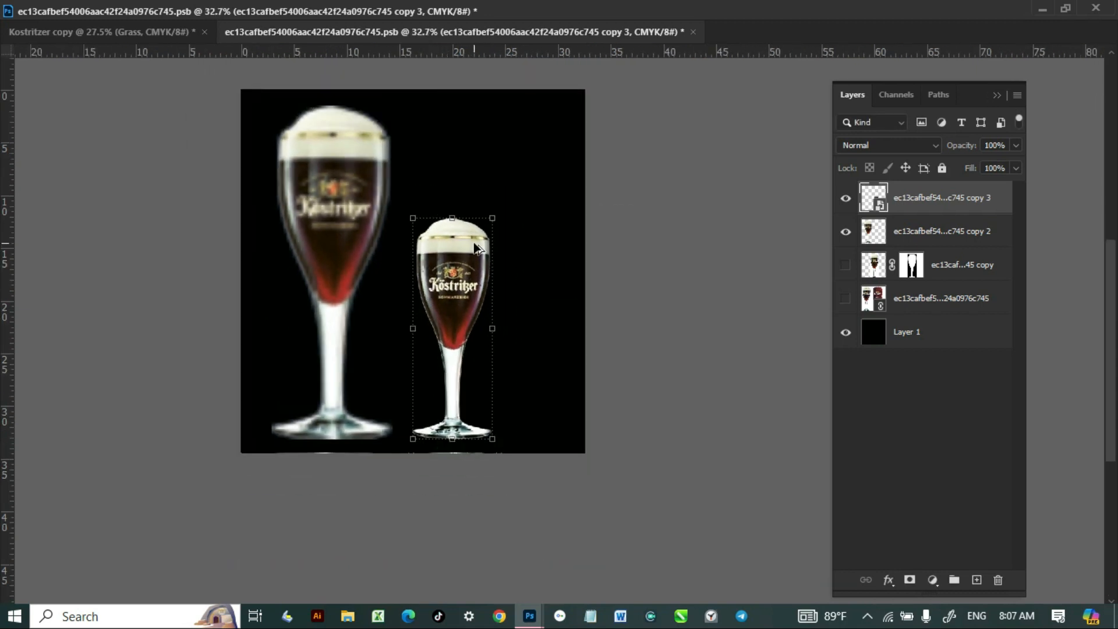
pyautogui.moveTo(496, 216); pyautogui.dragTo(629, 107)
pyautogui.click(654, 158)
# Enlarge the smart object glass beyond the canvas's upper edge and reposition it to fill the right half.
pyautogui.click(287, 157)
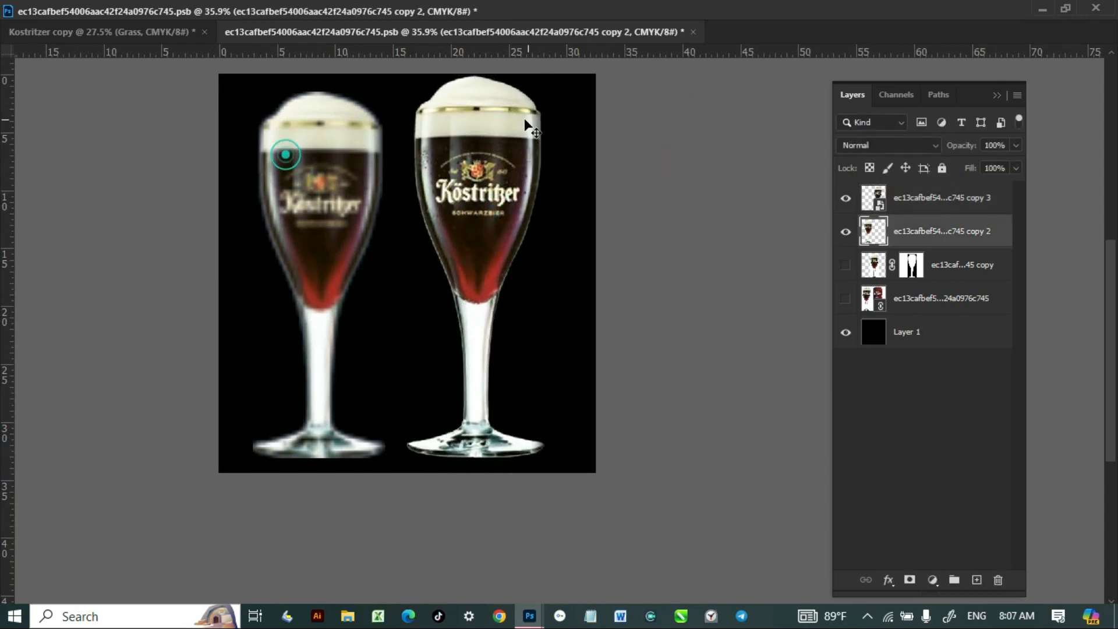
pyautogui.click(514, 151)
pyautogui.scroll(-1, 509, 251)
pyautogui.scroll(3, 542, 110)
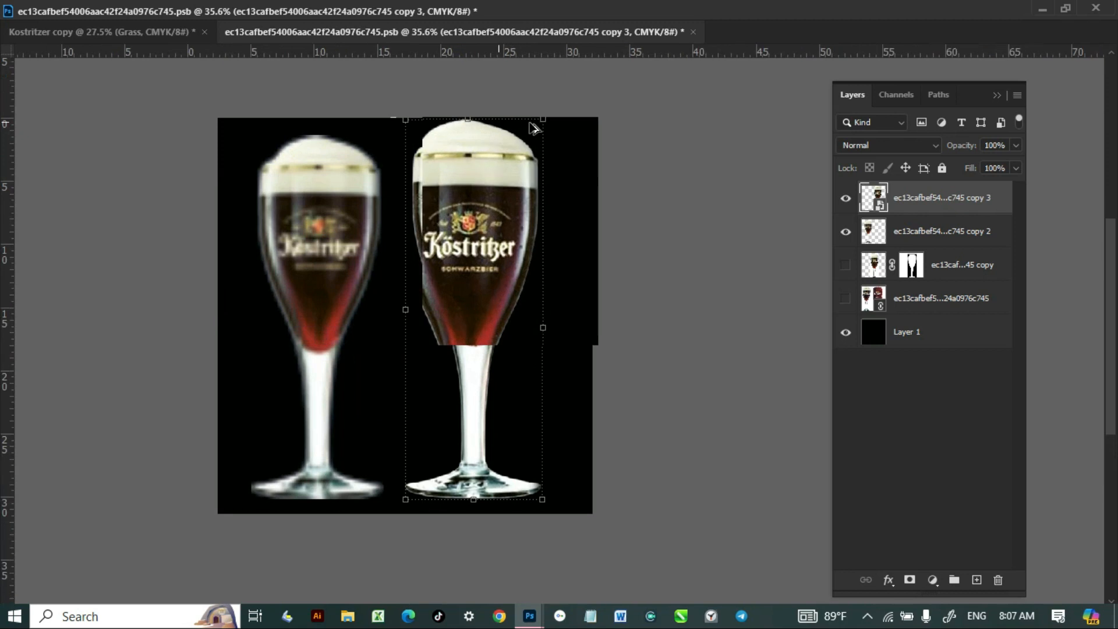
pyautogui.moveTo(554, 114); pyautogui.dragTo(934, 30)
pyautogui.scroll(-3, 578, 355)
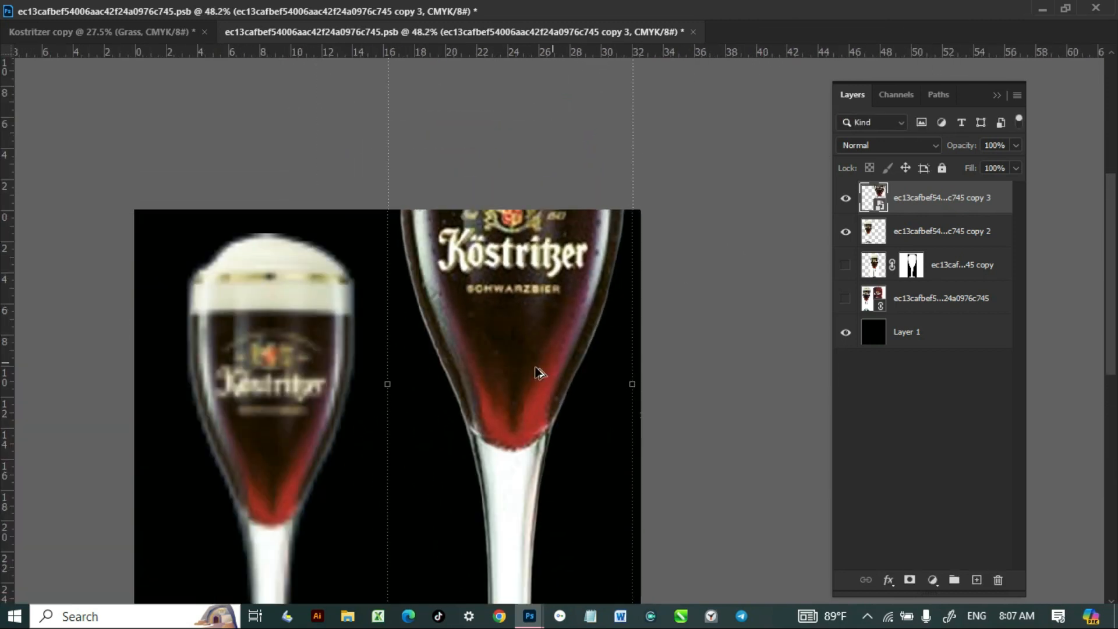
pyautogui.moveTo(506, 314); pyautogui.dragTo(524, 357)
pyautogui.scroll(-5, 524, 357)
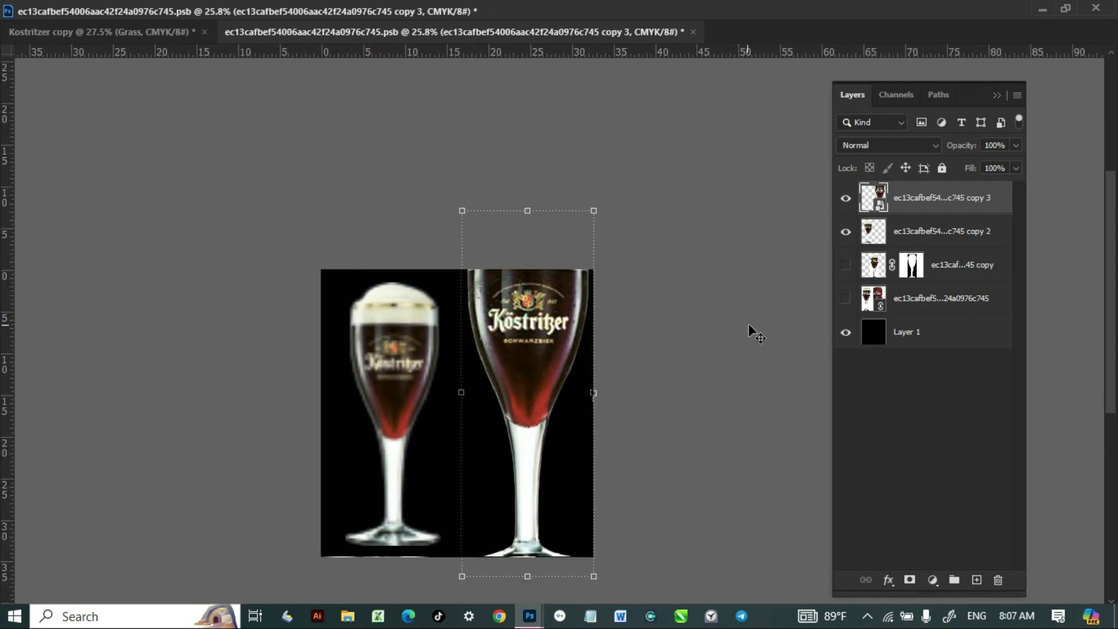
# Deselect the glass layer and change the screen mode to view both glasses without the Layers panel.
pyautogui.click(748, 324)
pyautogui.scroll(2, 425, 402)
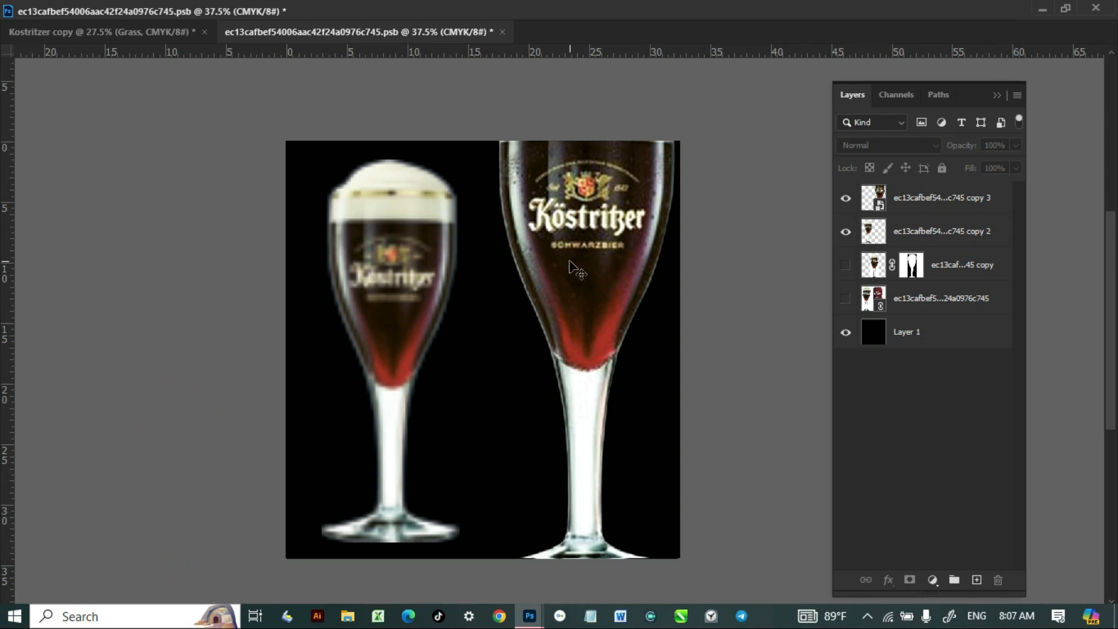
pyautogui.scroll(-2, 585, 303)
pyautogui.press('f')
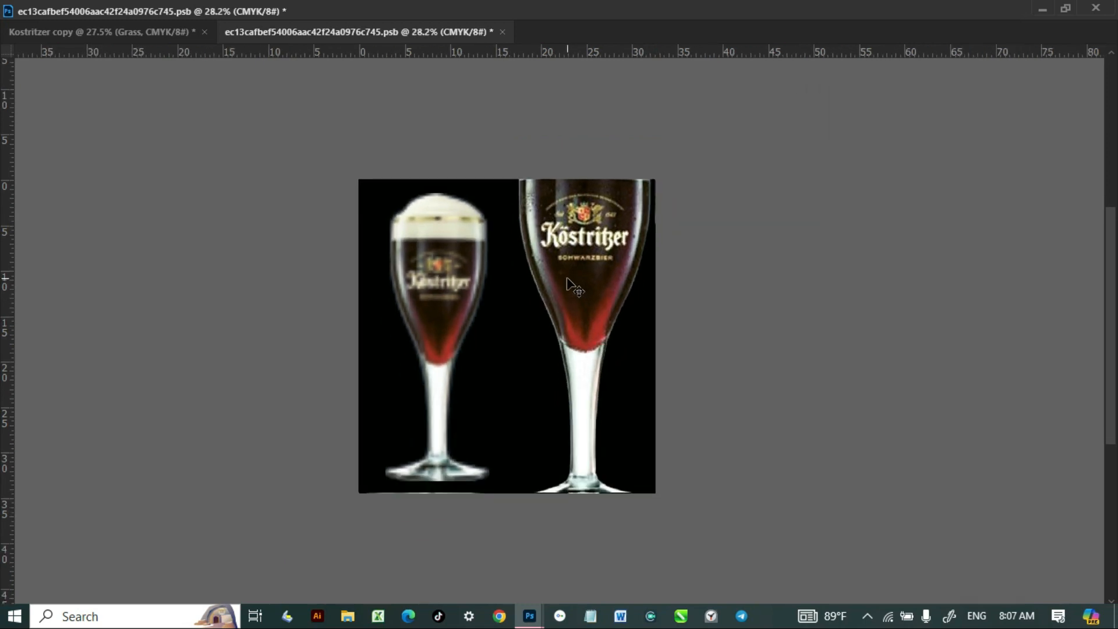